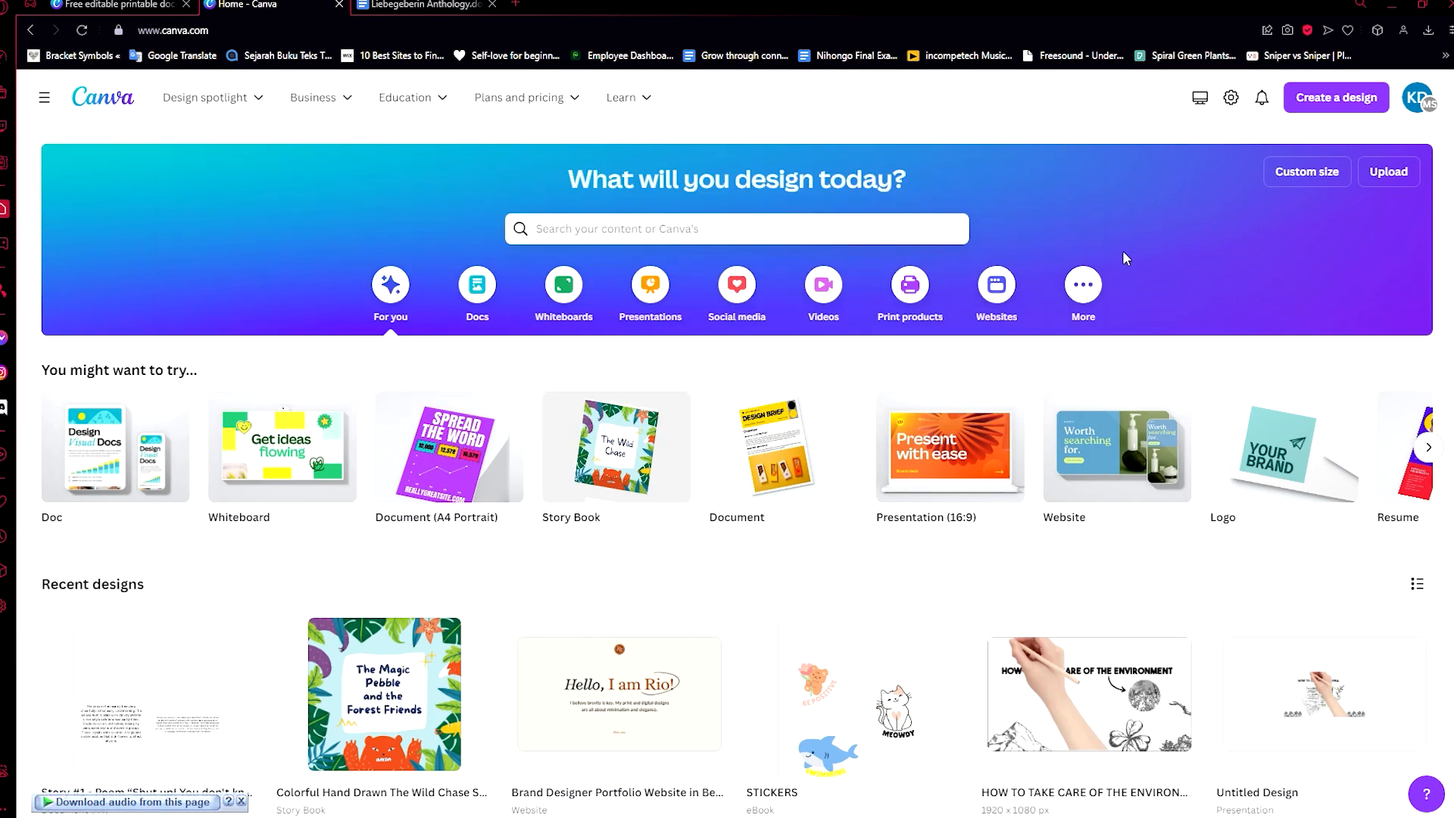
Step: Search the templates for "ebook" and show all the matching templates
click(775, 226)
click(564, 181)
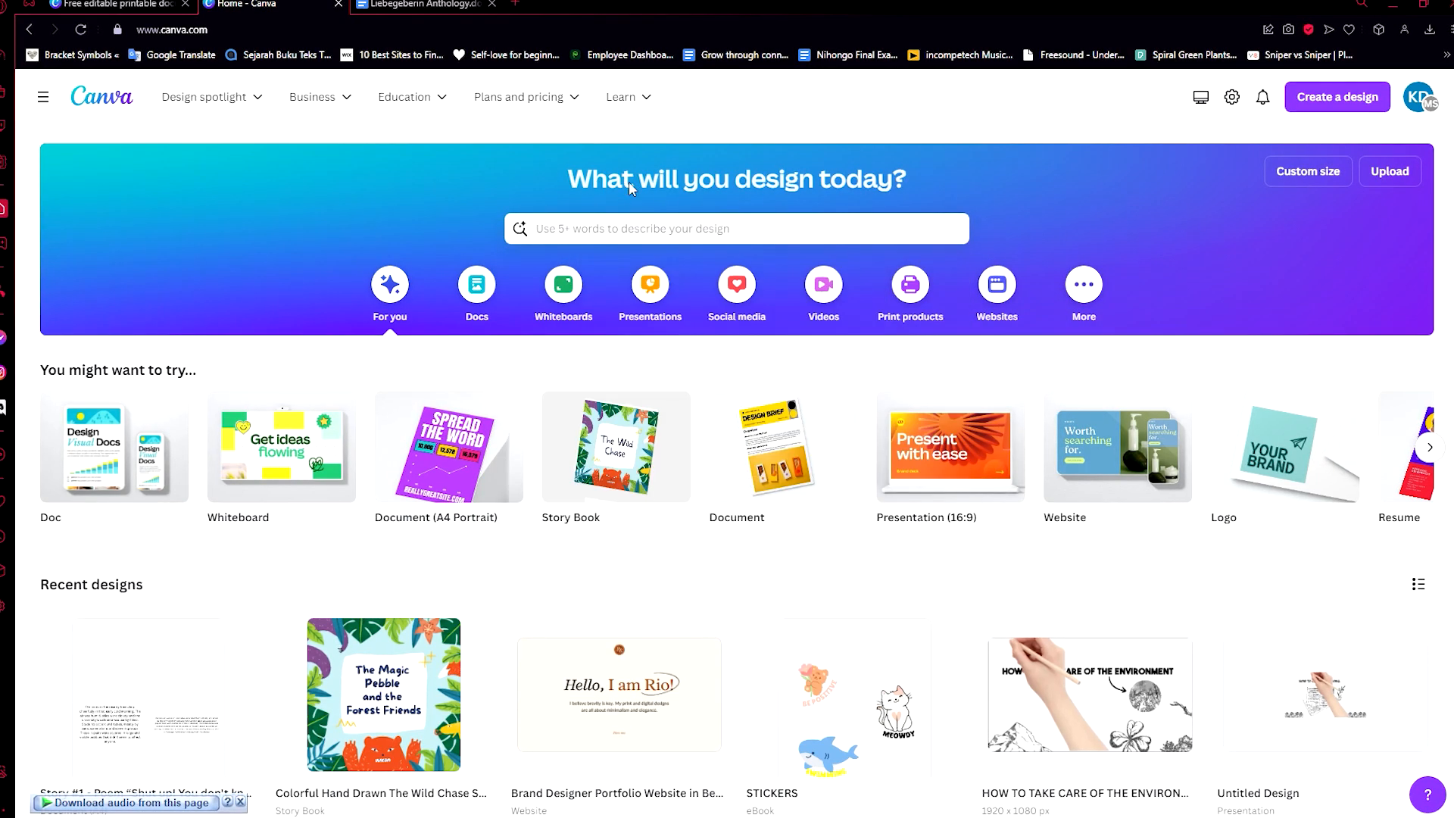
click(815, 228)
text(ebook)
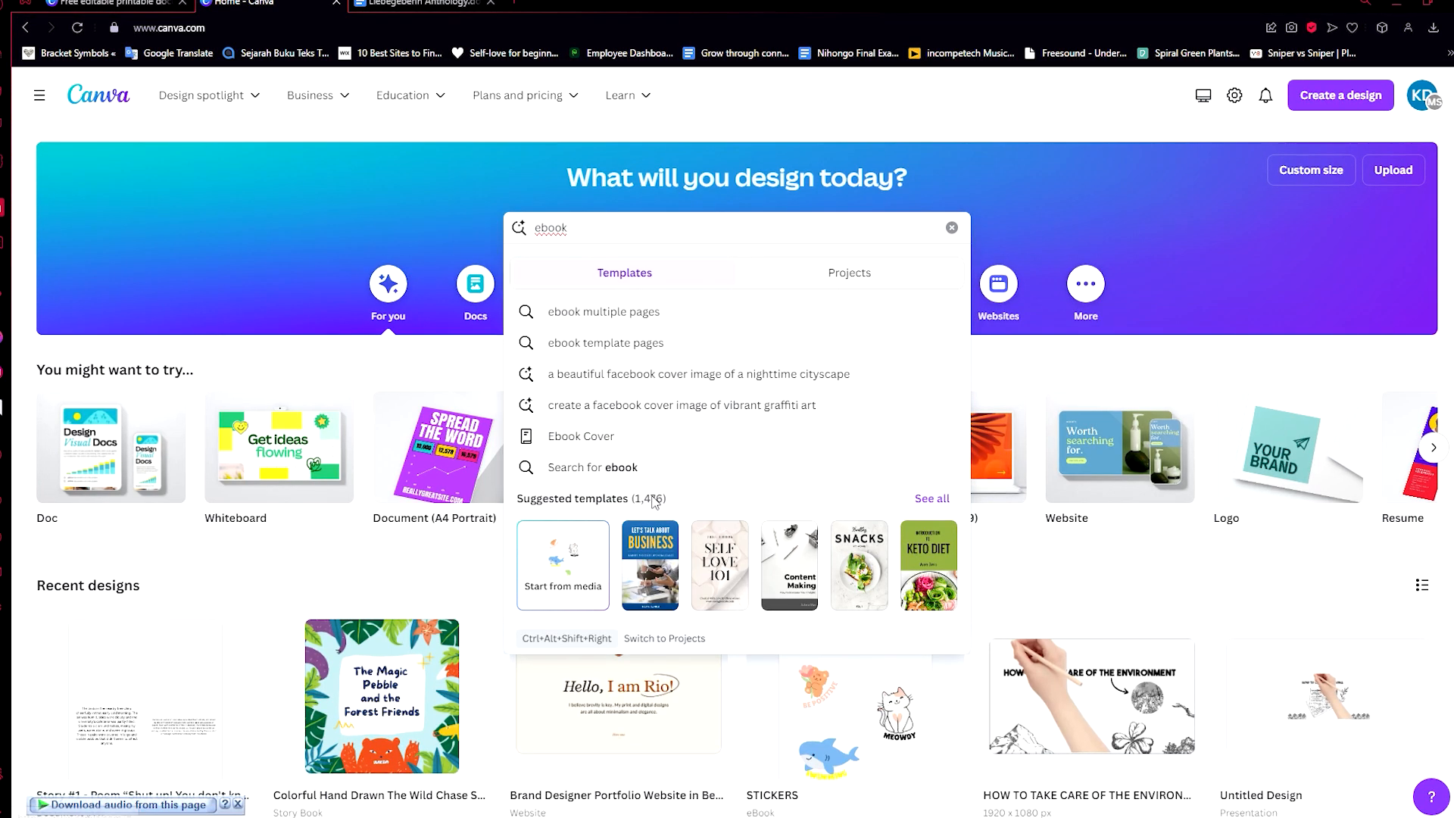
click(930, 503)
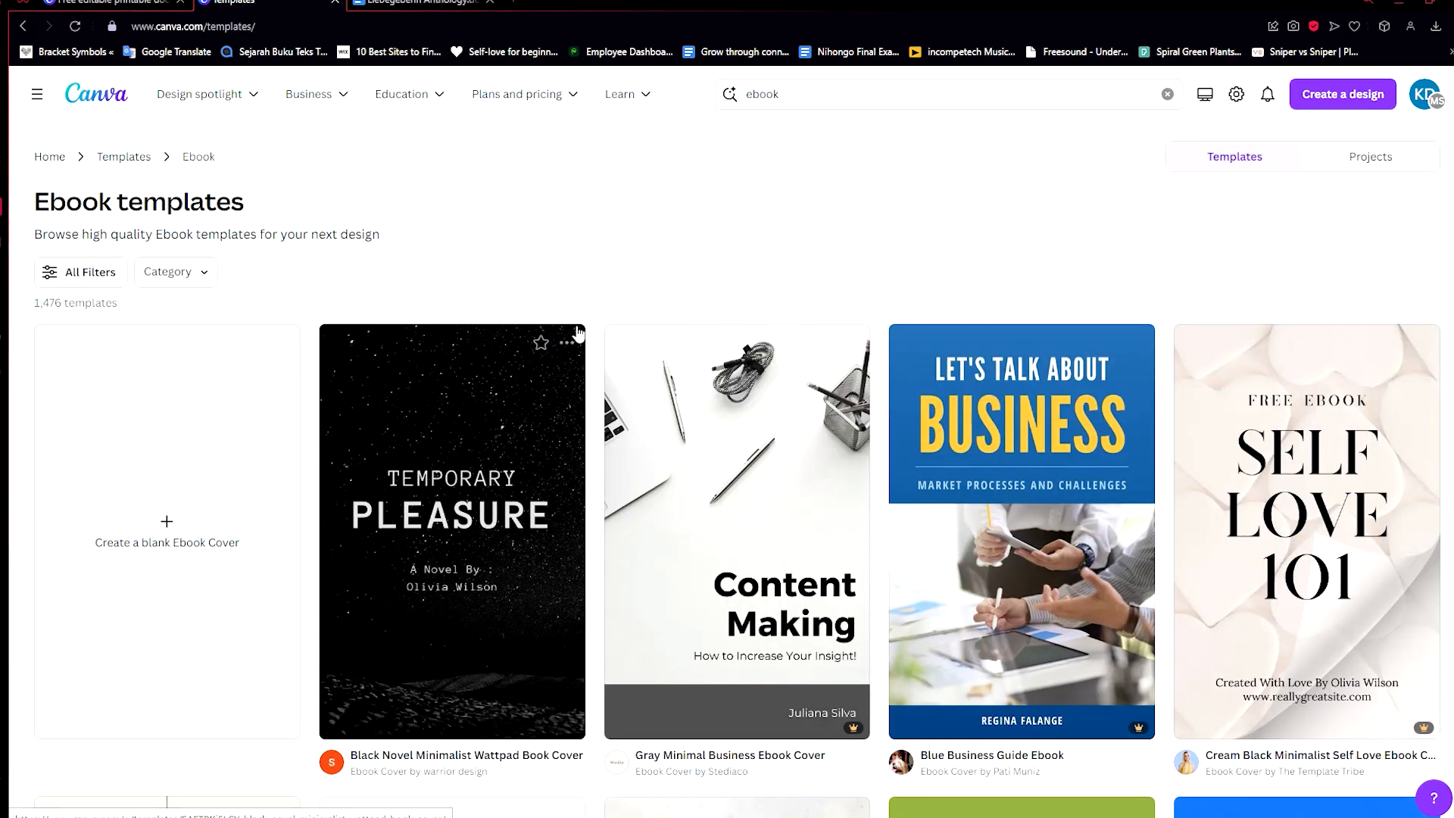
Step: Browse the ebook templates and open the Blue Illustrative A Journey to Self Love Wattpad Book Cover for customization
scroll(579, 333, down, 7)
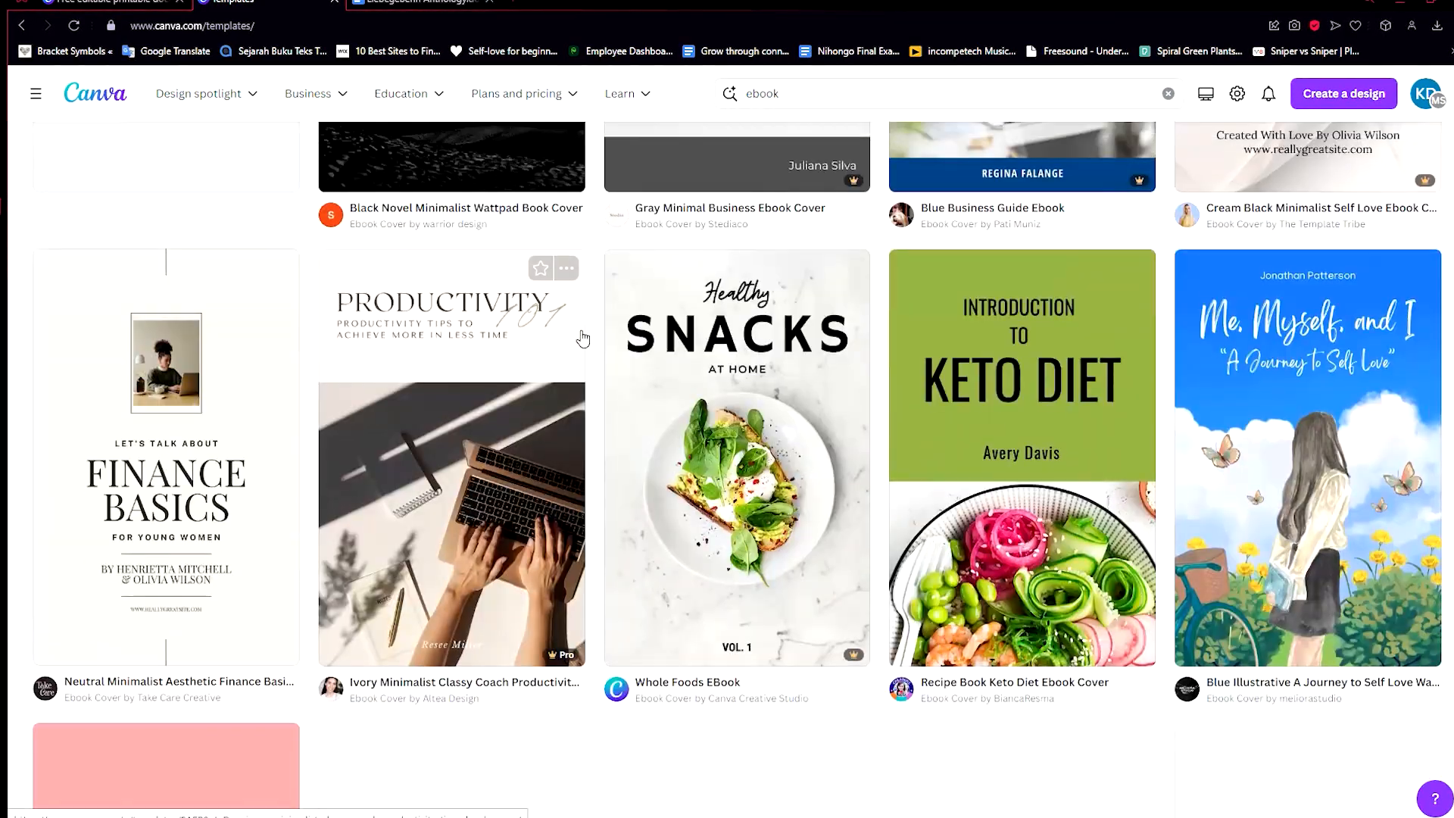
scroll(584, 340, down, 2)
scroll(681, 386, up, 3)
scroll(977, 462, down, 2)
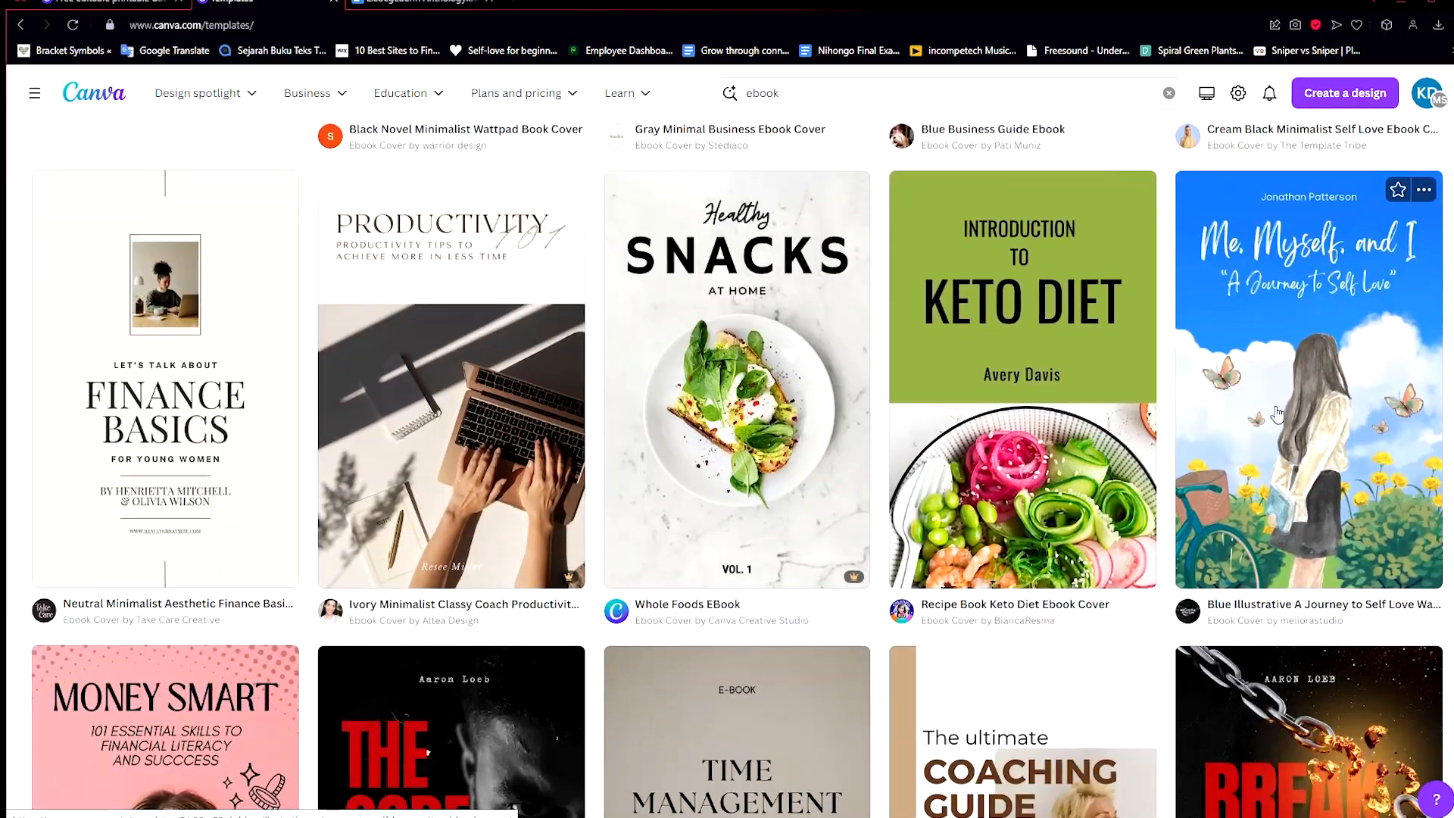
click(1278, 414)
key(Escape)
scroll(850, 386, up, 4)
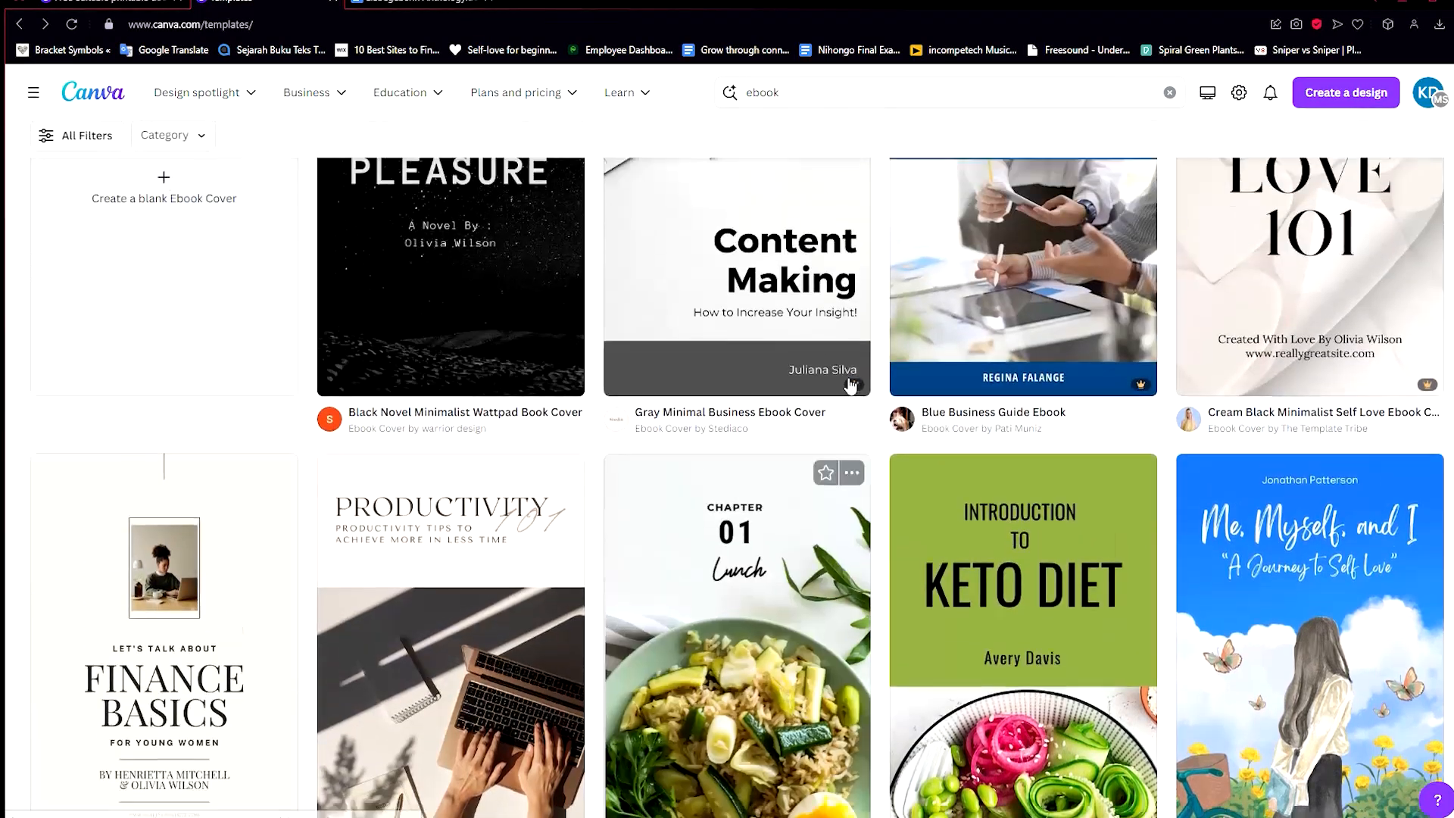
scroll(851, 386, up, 5)
scroll(852, 386, down, 8)
click(1257, 402)
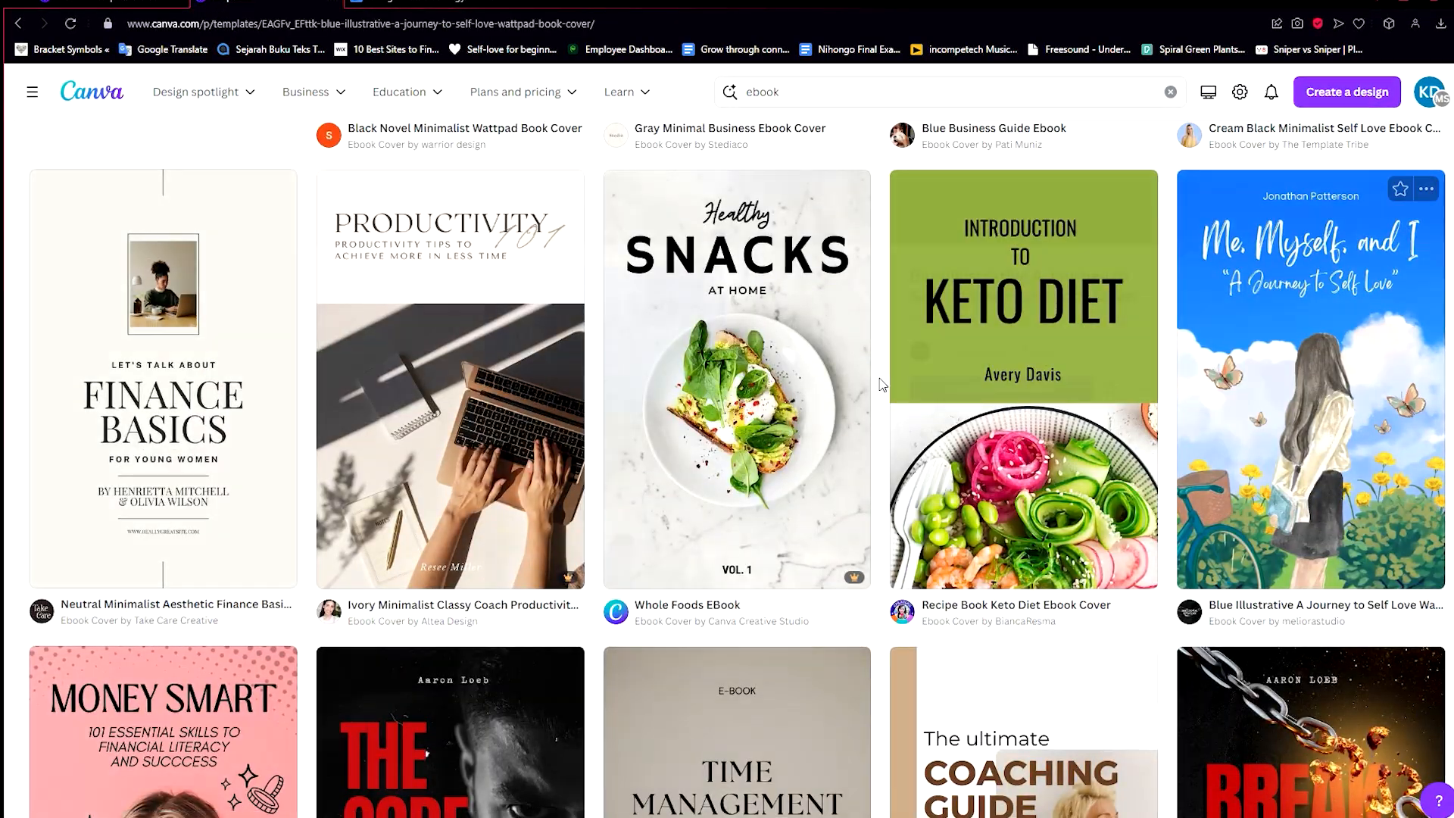
click(1022, 260)
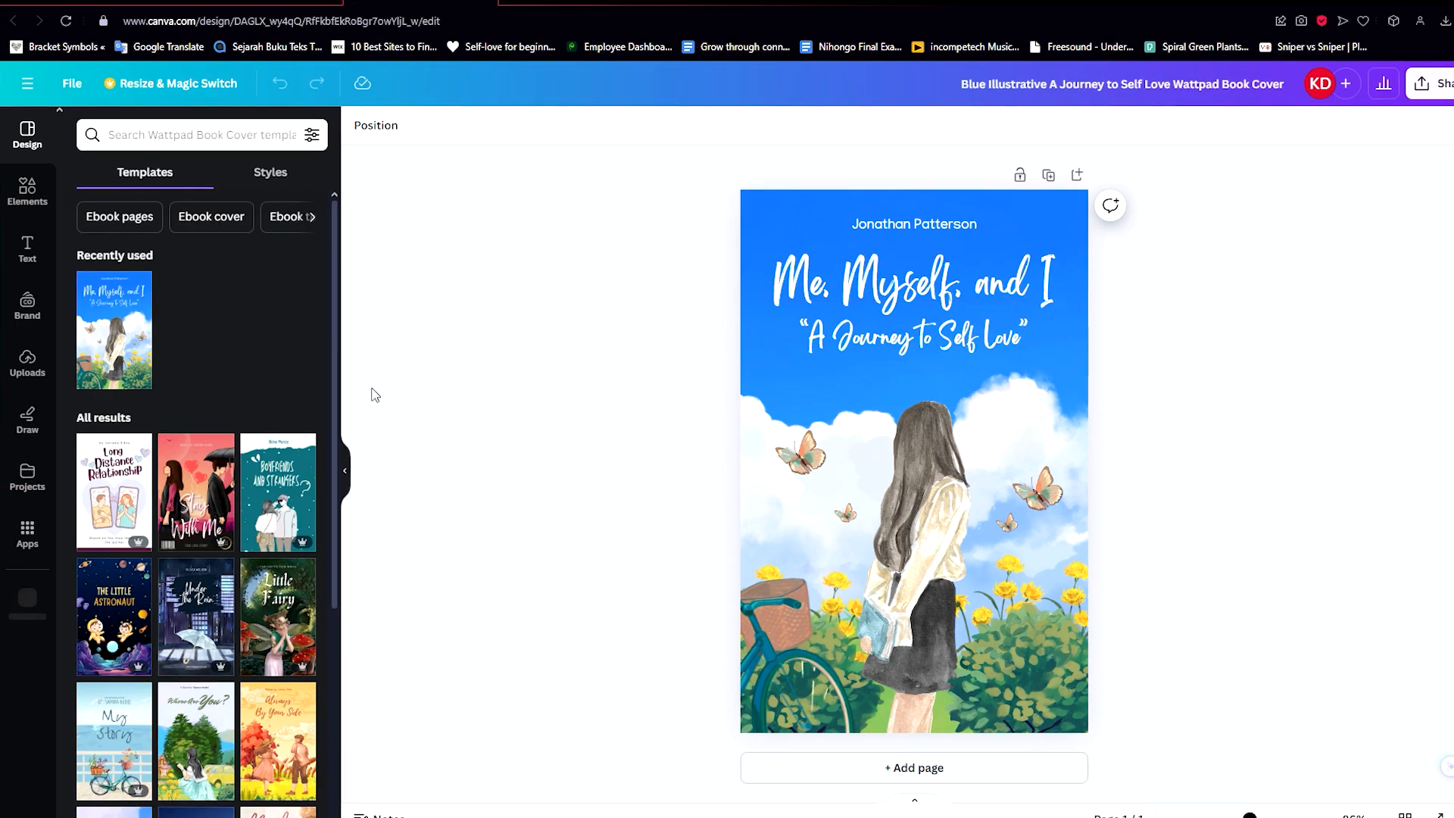
Step: Replace the author name at the top of the cover with "My Name"
click(858, 220)
click(862, 218)
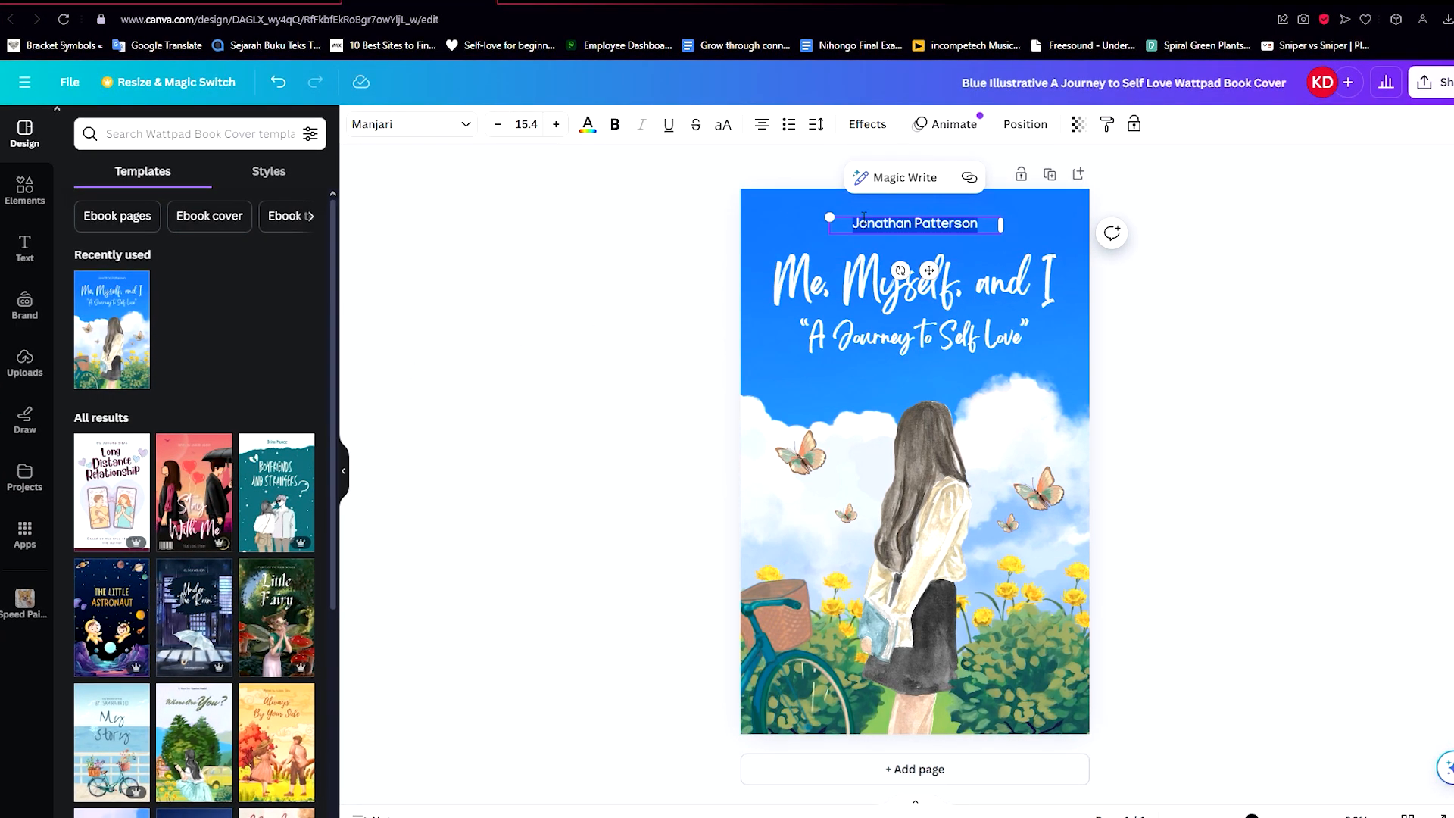
text(My Name)
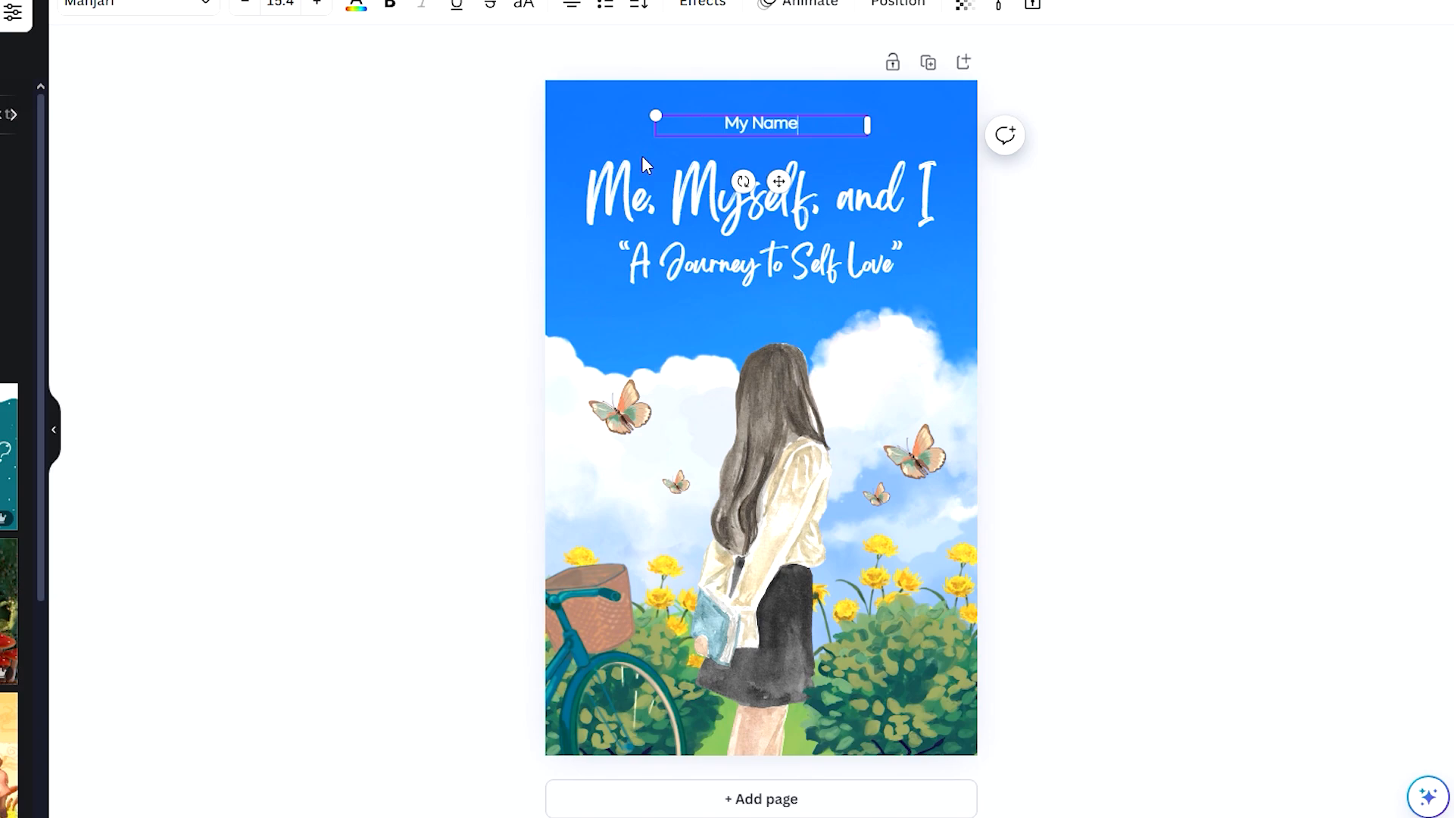
drag(361, 562, 836, 341)
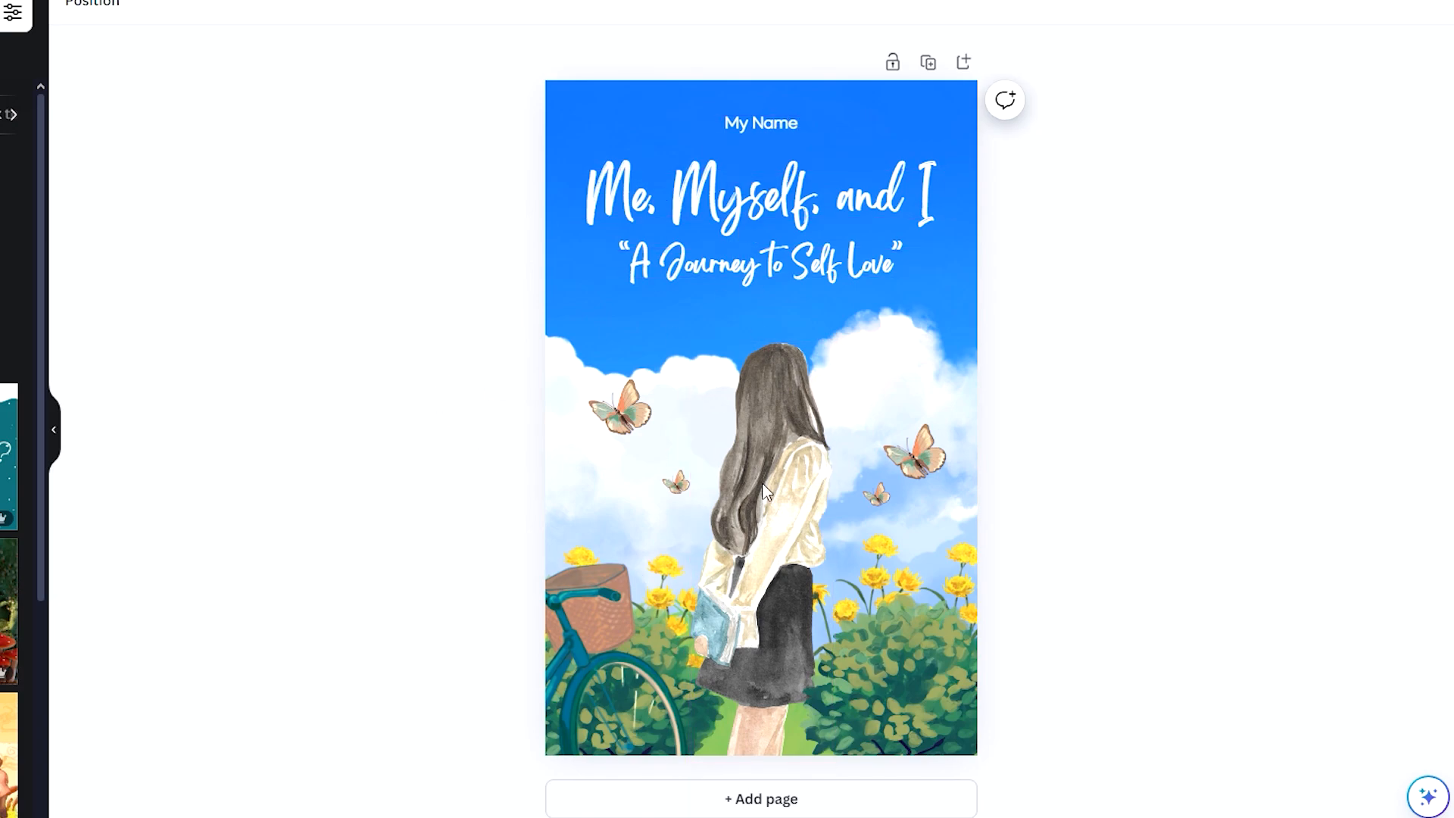
Step: Add a second page and paste a copy of the cover's main title onto it
click(792, 801)
scroll(875, 454, up, 1)
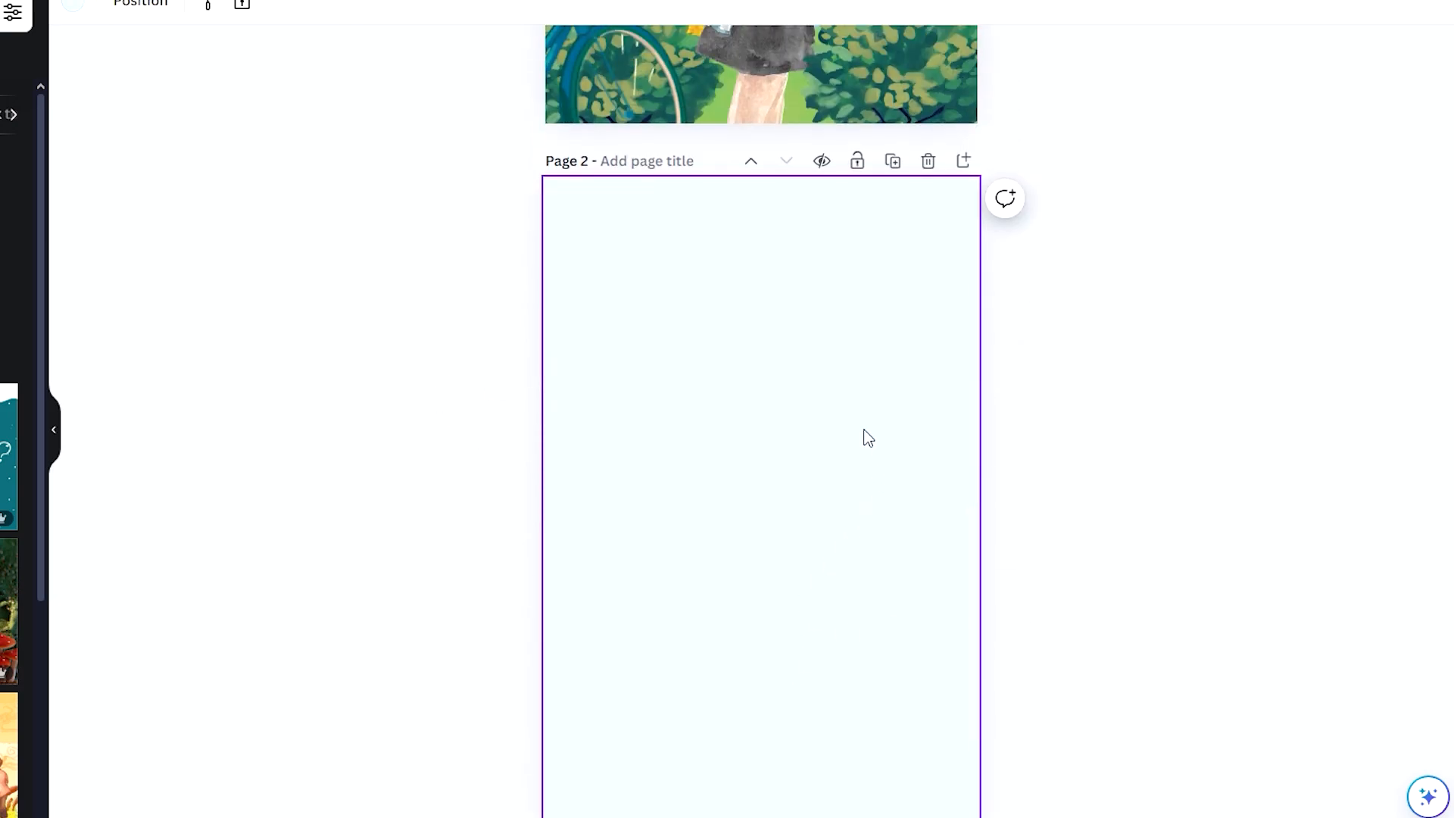
scroll(868, 438, up, 6)
click(741, 82)
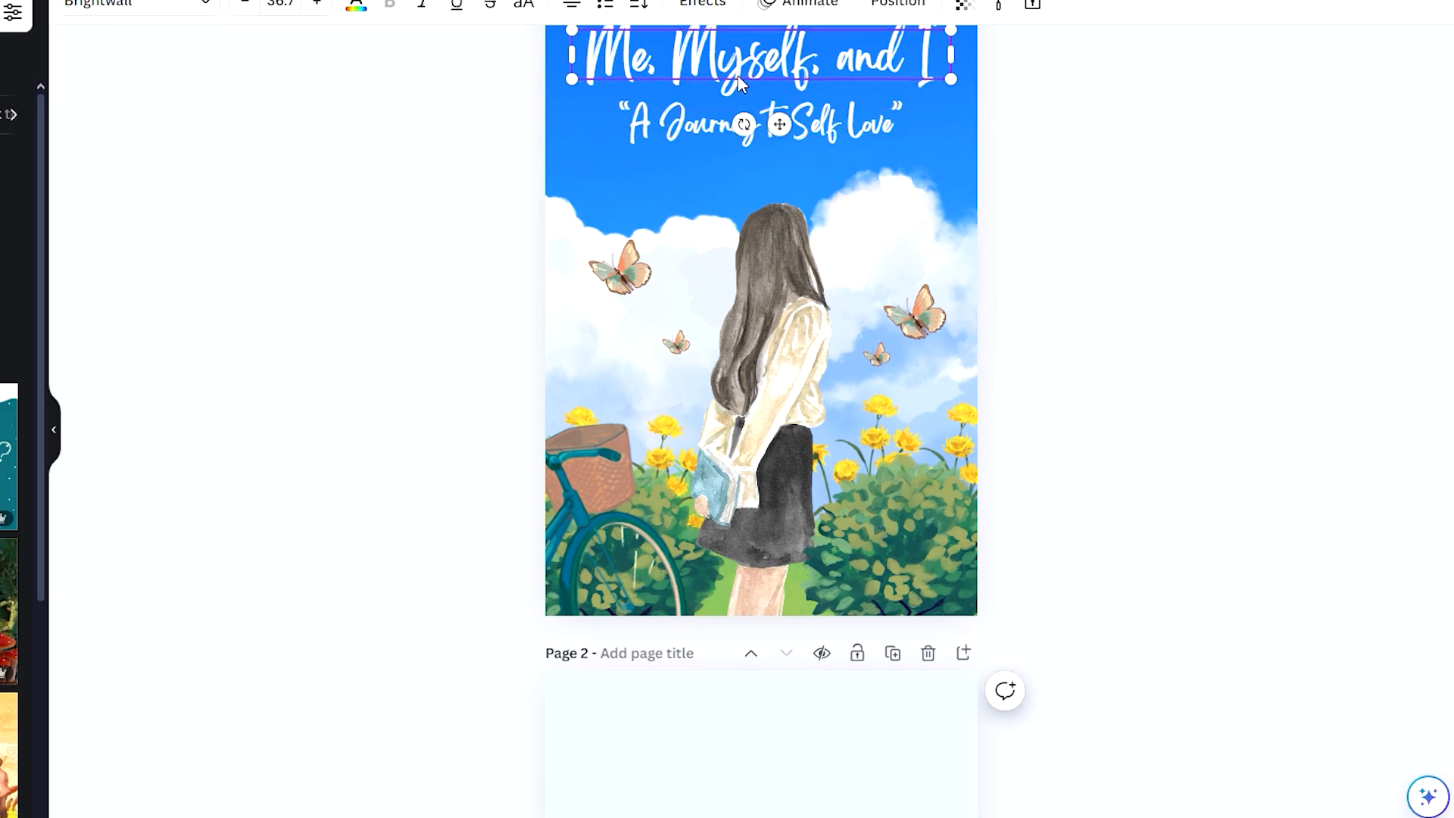
key(ctrl+c)
scroll(747, 586, down, 4)
click(748, 585)
key(ctrl+v)
Step: Replace the text of the pasted title on page 2 with "Chapters"
double_click(760, 474)
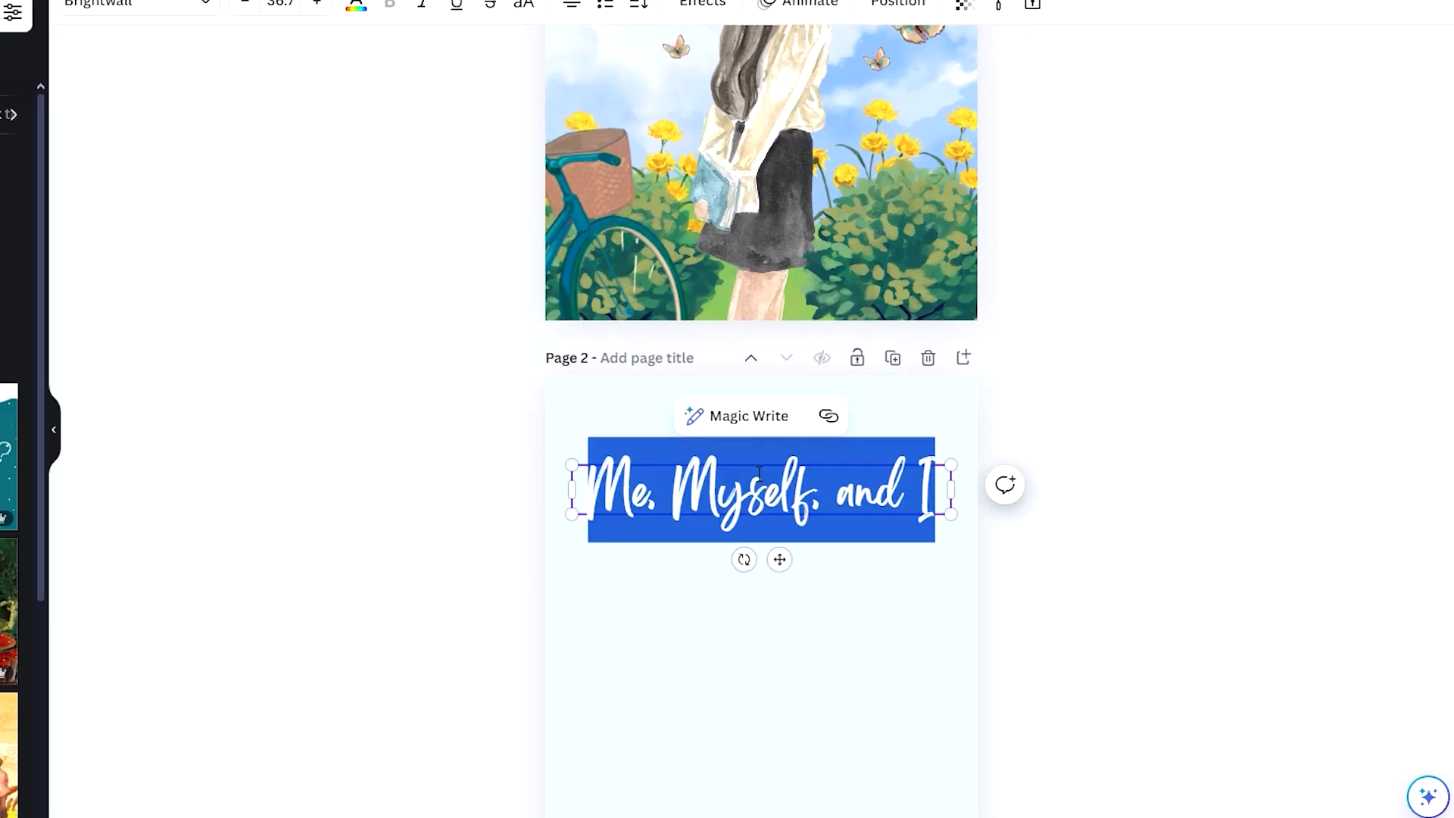
key(BackSpace)
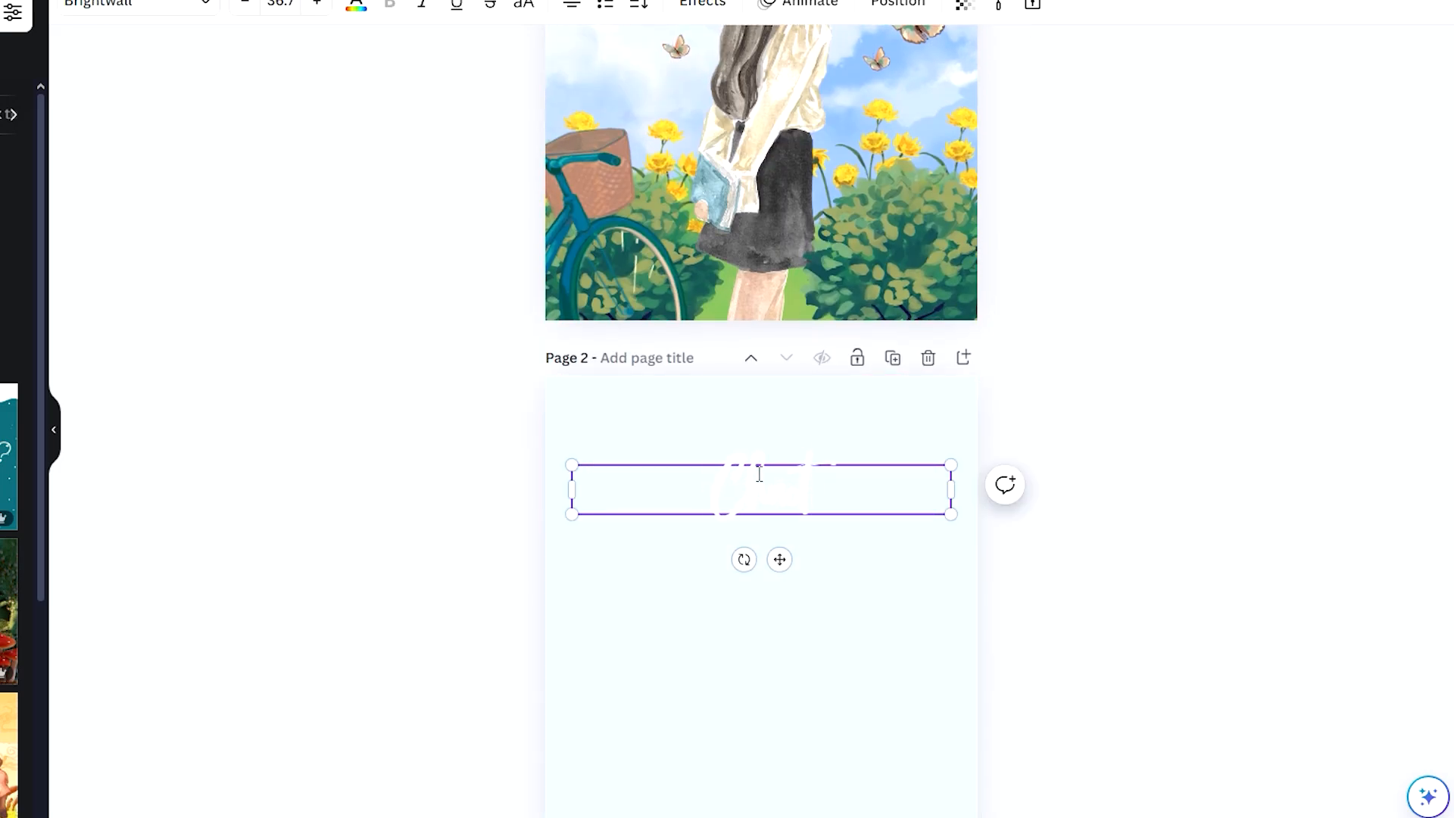
text(Chapters)
Step: Give the Chapters heading a shadow text effect so it stands out from the pale page
double_click(745, 520)
click(356, 5)
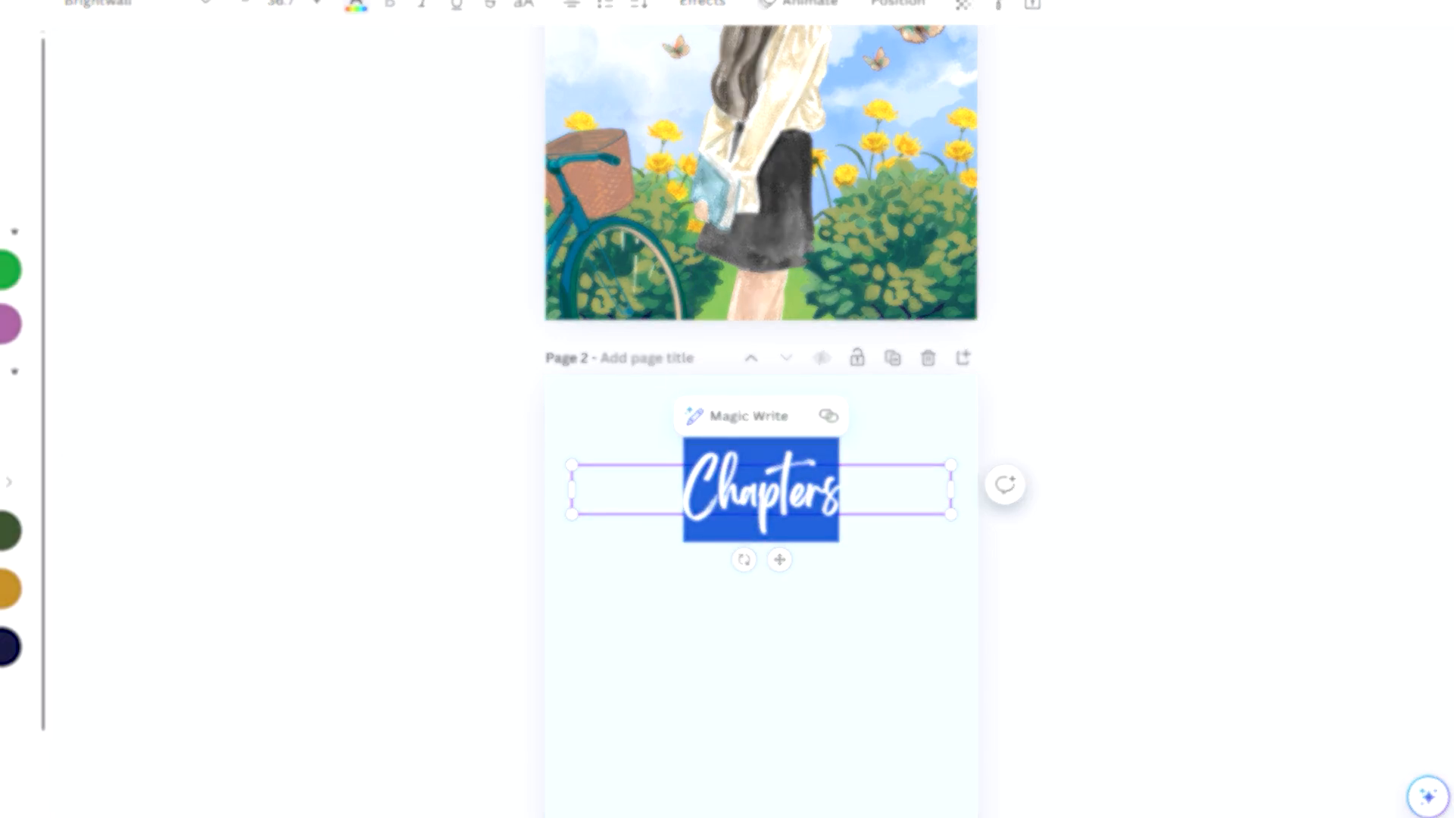
scroll(761, 454, down, 4)
click(703, 4)
click(244, 296)
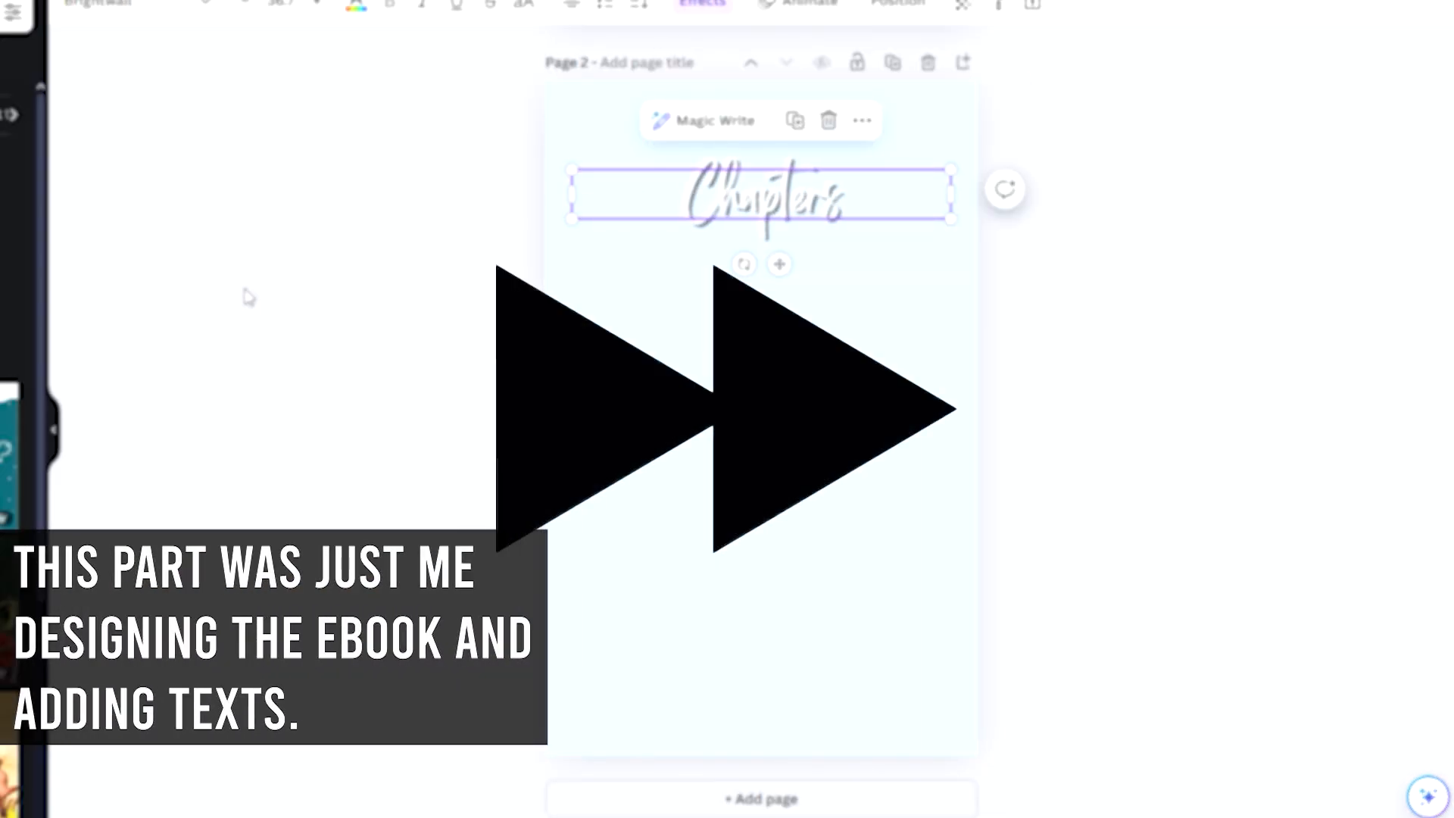
Step: Add a text box under the Chapters heading reading "1" with "Introduction" on the line below
text(1)
key(Return)
text(Introduction)
key(ctrl+a)
drag(780, 475, 704, 385)
Step: Format the numbered Introduction entry with adjusted line spacing, the Manjari font and a black text colour
click(638, 4)
drag(728, 150, 699, 152)
click(98, 3)
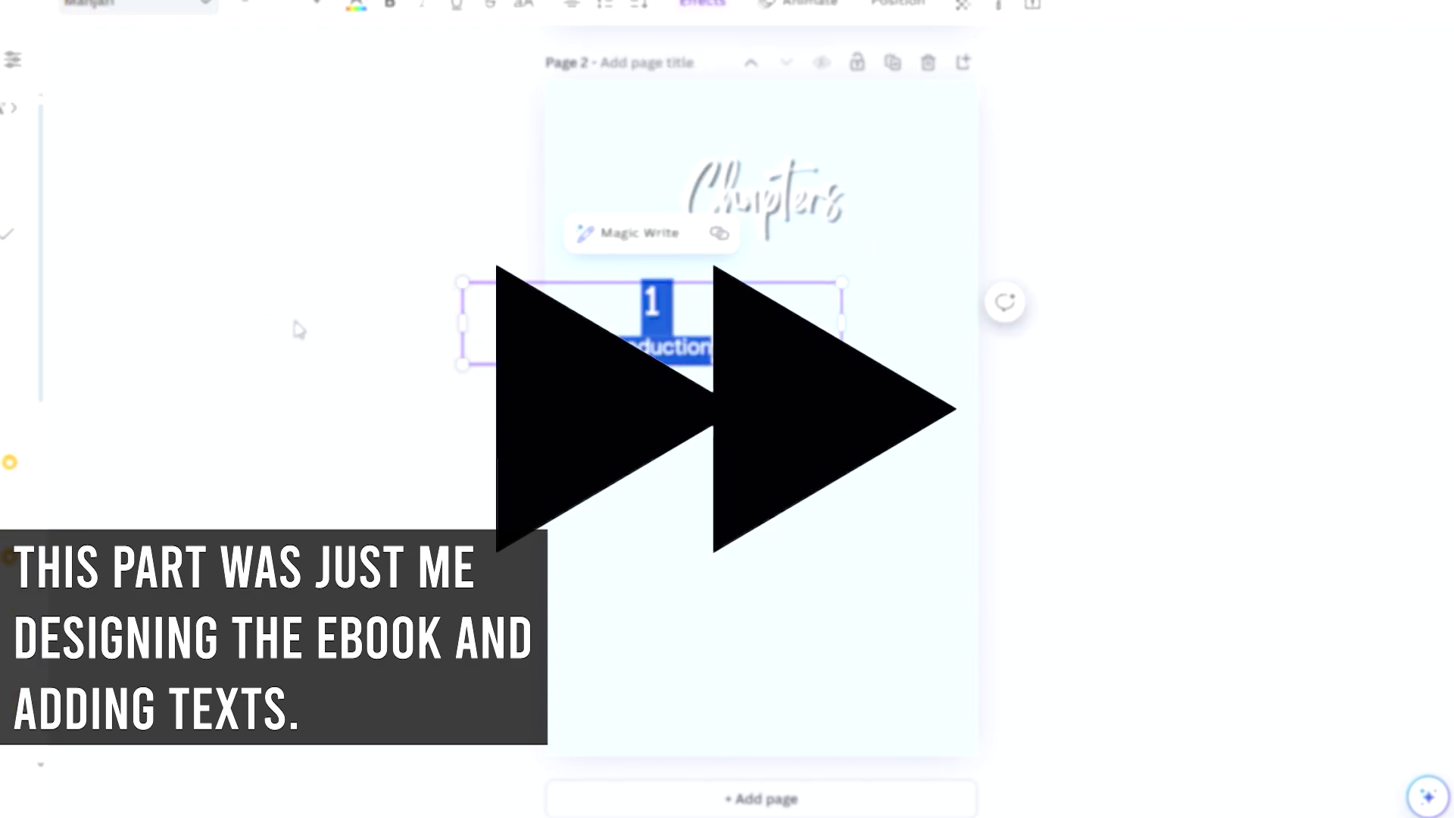
click(205, 234)
click(655, 345)
click(356, 5)
click(987, 387)
Step: Add a third page and place a copy of the numbered Introduction entry near its top
click(833, 800)
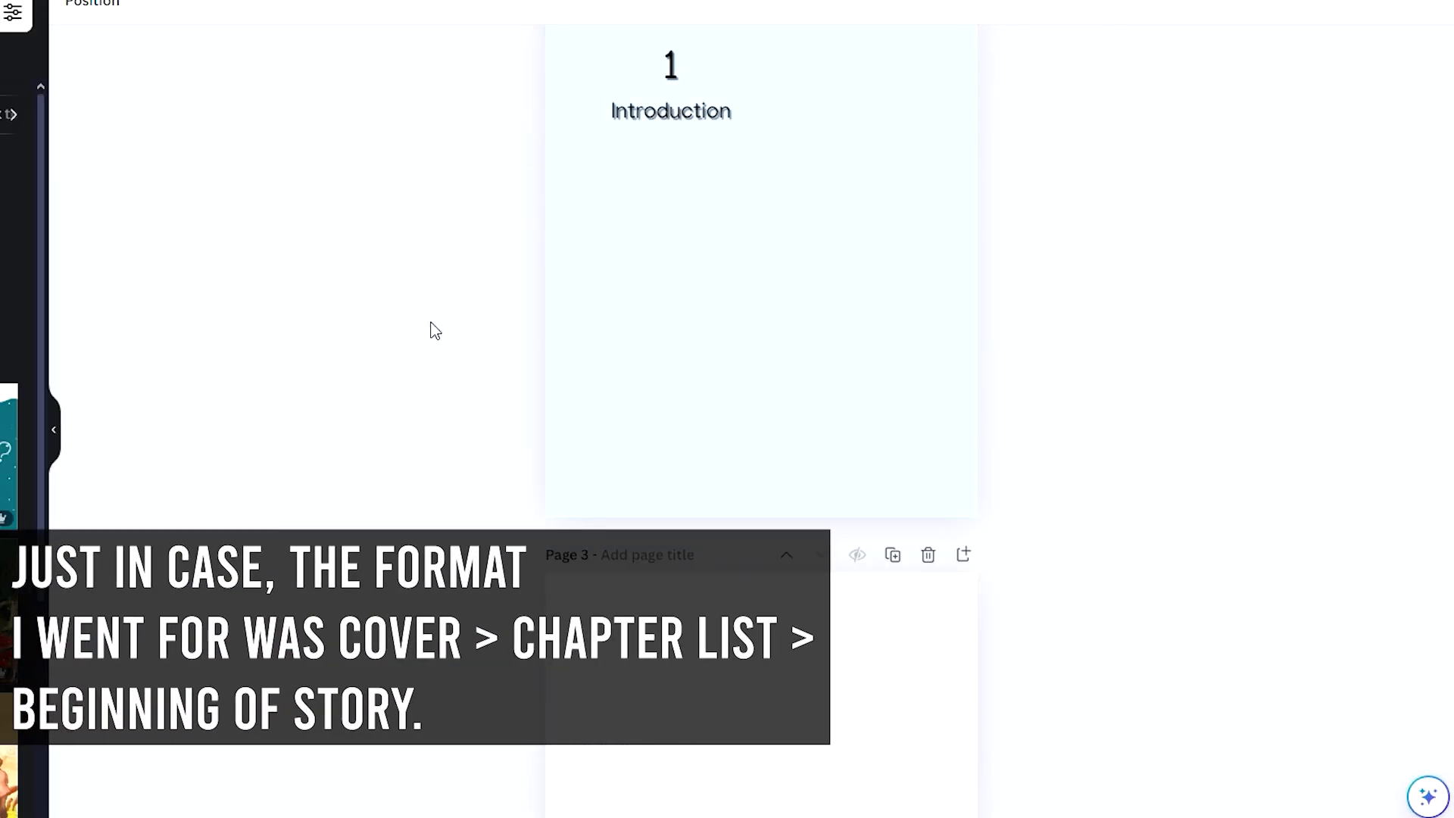
click(671, 87)
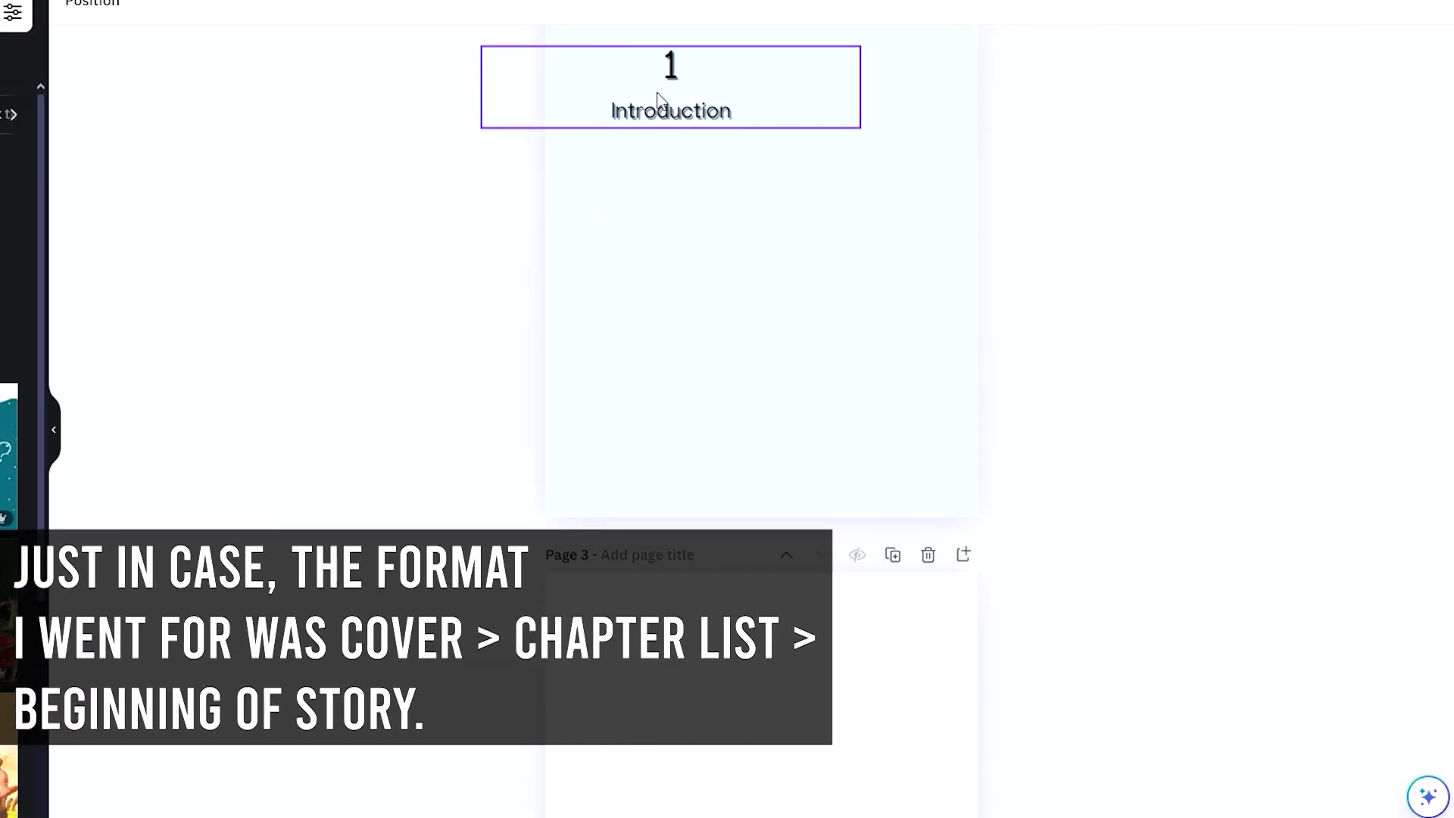
scroll(633, 476, down, 3)
click(662, 488)
key(ctrl+v)
drag(681, 544, 688, 366)
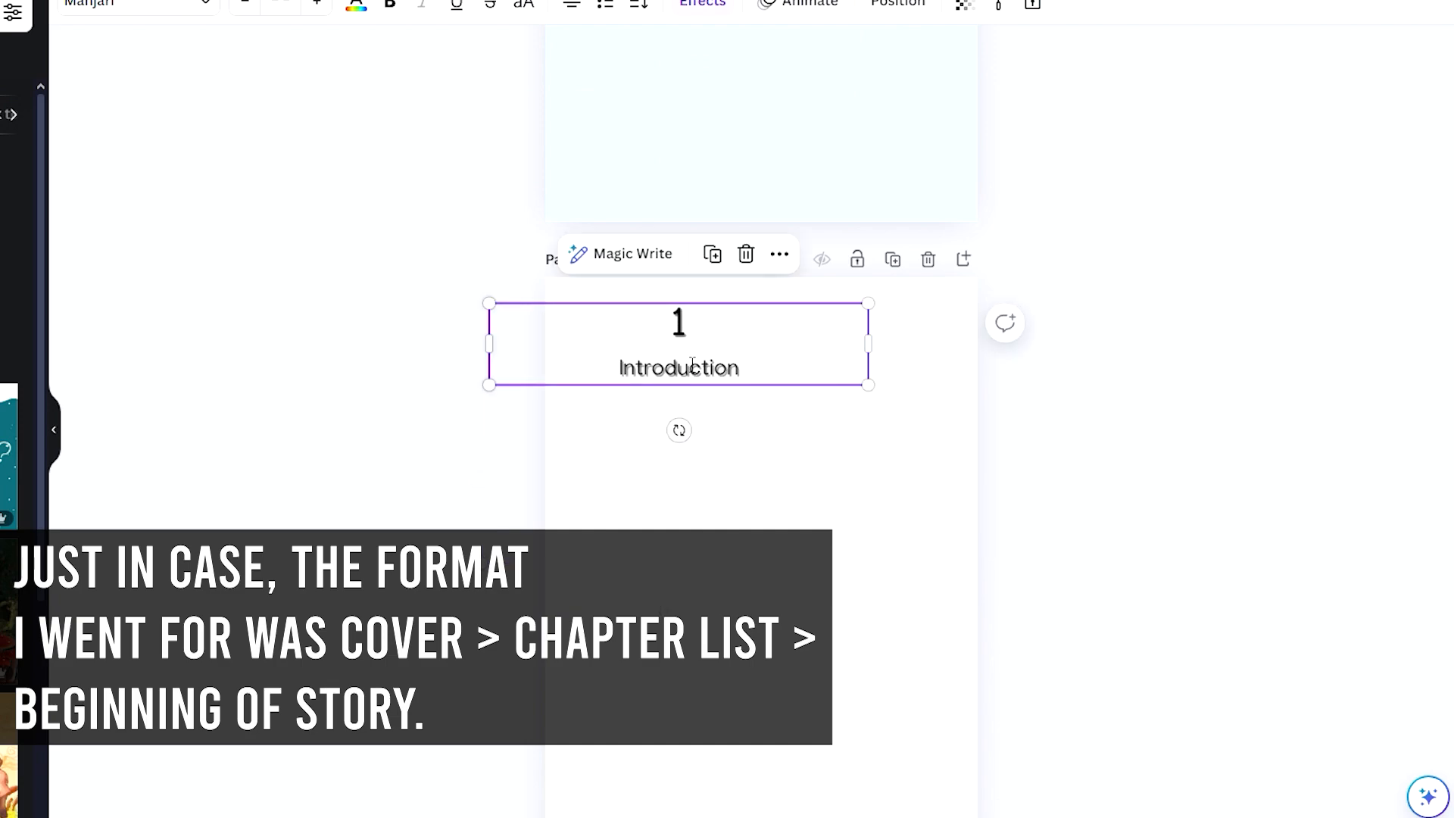
Step: Replace the copied text on page 3 with "Chapter 1 - Introduction"
double_click(687, 365)
key(BackSpace)
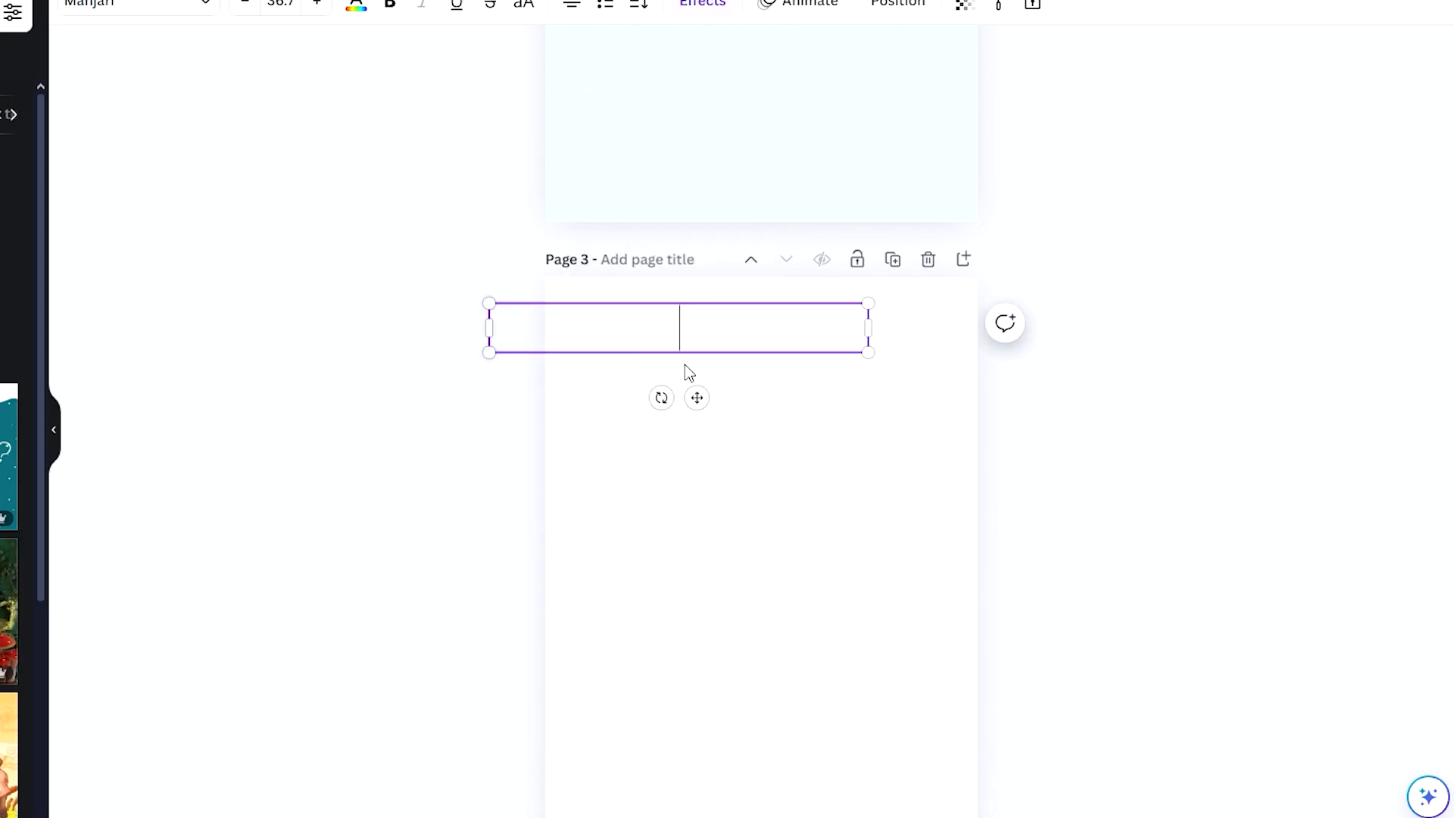
text(Chapter 1 - Intr)
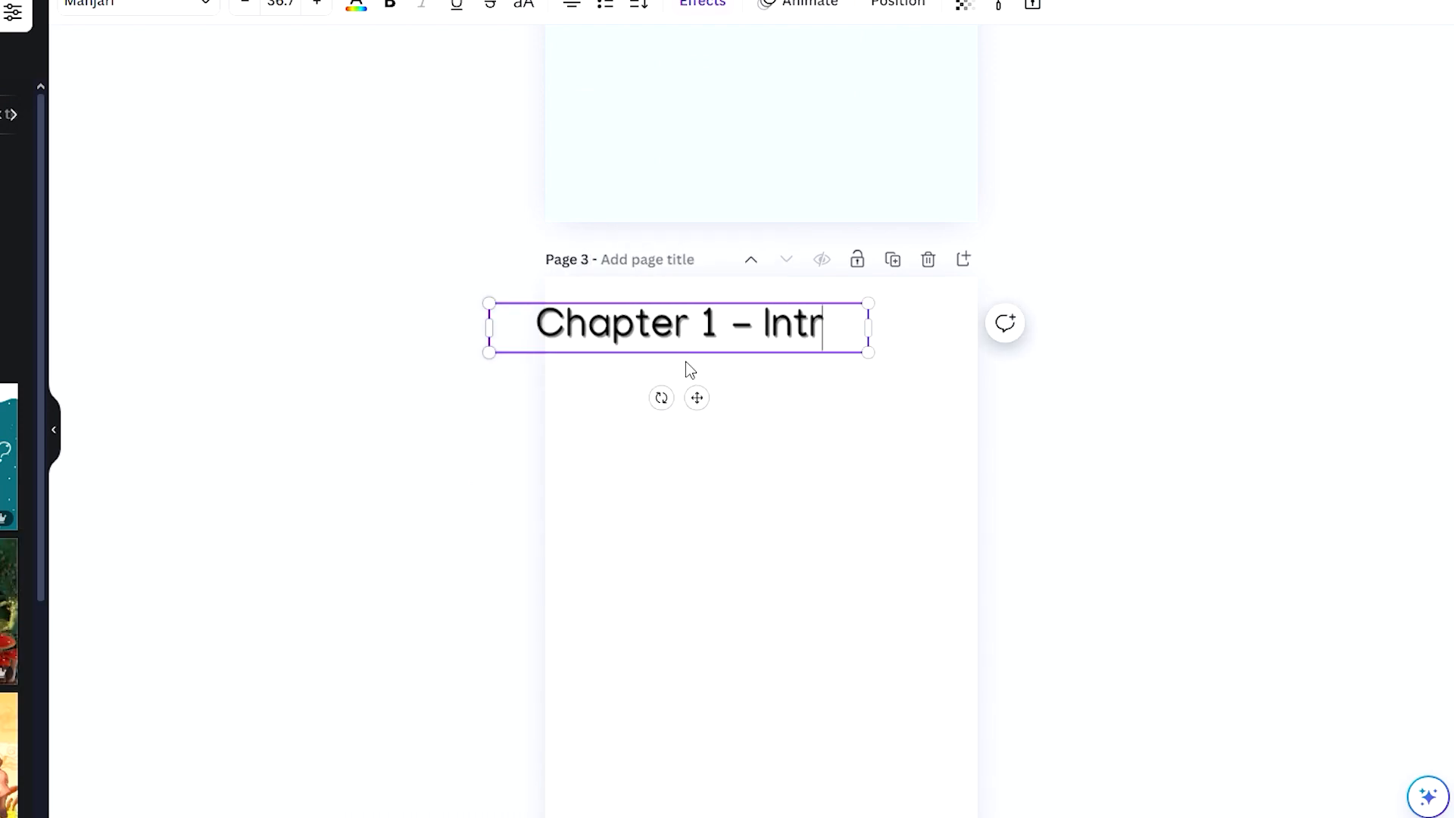
text(oduction)
Step: Reduce the font size of the whole Chapter 1 heading to 17.7
key(ctrl+a)
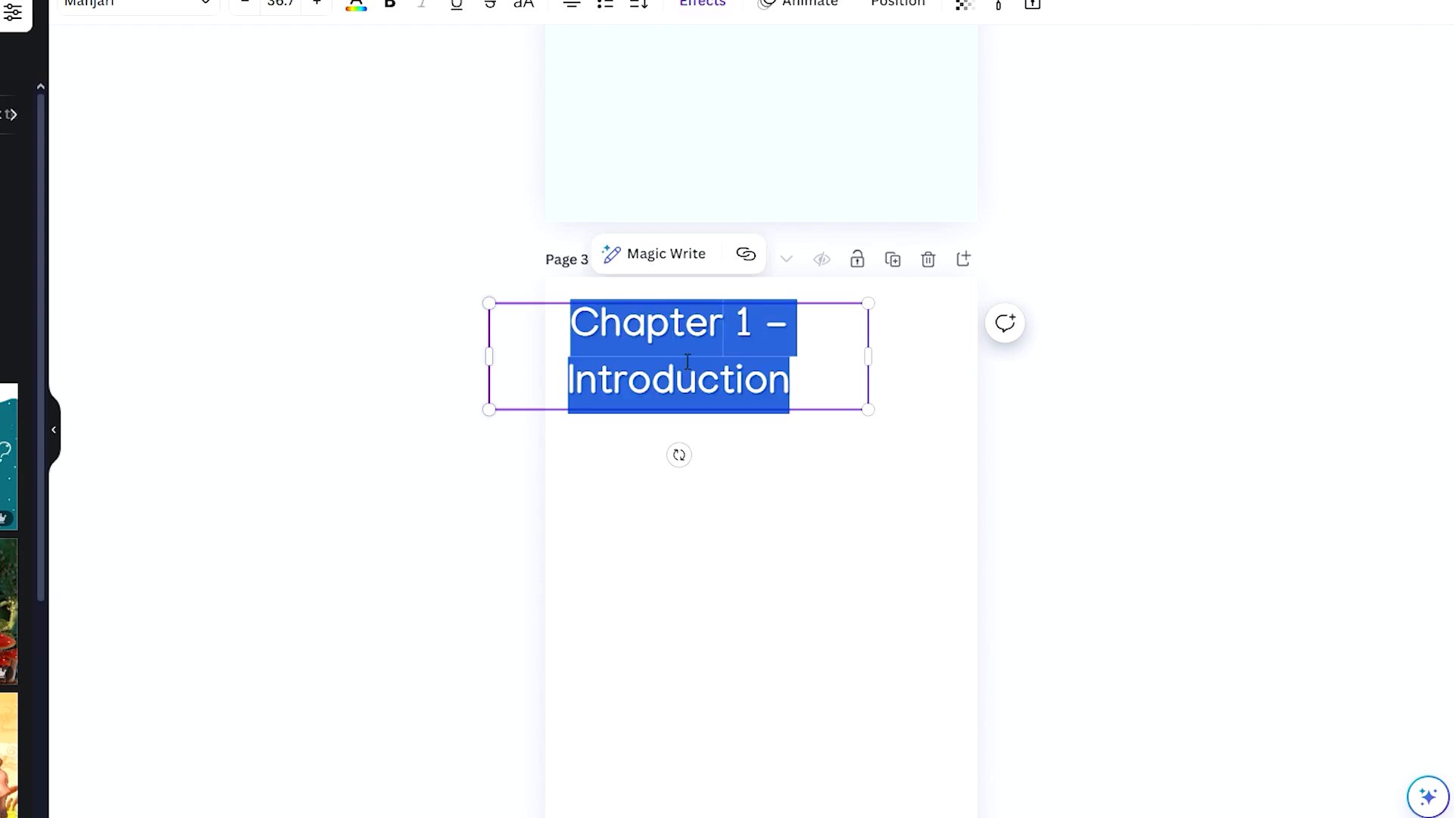
key(ctrl+shift+comma)
key(ctrl+shift+comma)
key(ctrl+shift+comma)
key(ctrl+shift+comma)
key(ctrl+shift+comma)
key(ctrl+shift+comma)
key(ctrl+shift+comma)
key(ctrl+shift+comma)
key(ctrl+shift+comma)
key(ctrl+shift+comma)
key(ctrl+shift+comma)
key(ctrl+shift+comma)
key(ctrl+shift+comma)
key(ctrl+shift+comma)
key(ctrl+shift+comma)
key(ctrl+shift+comma)
key(ctrl+shift+comma)
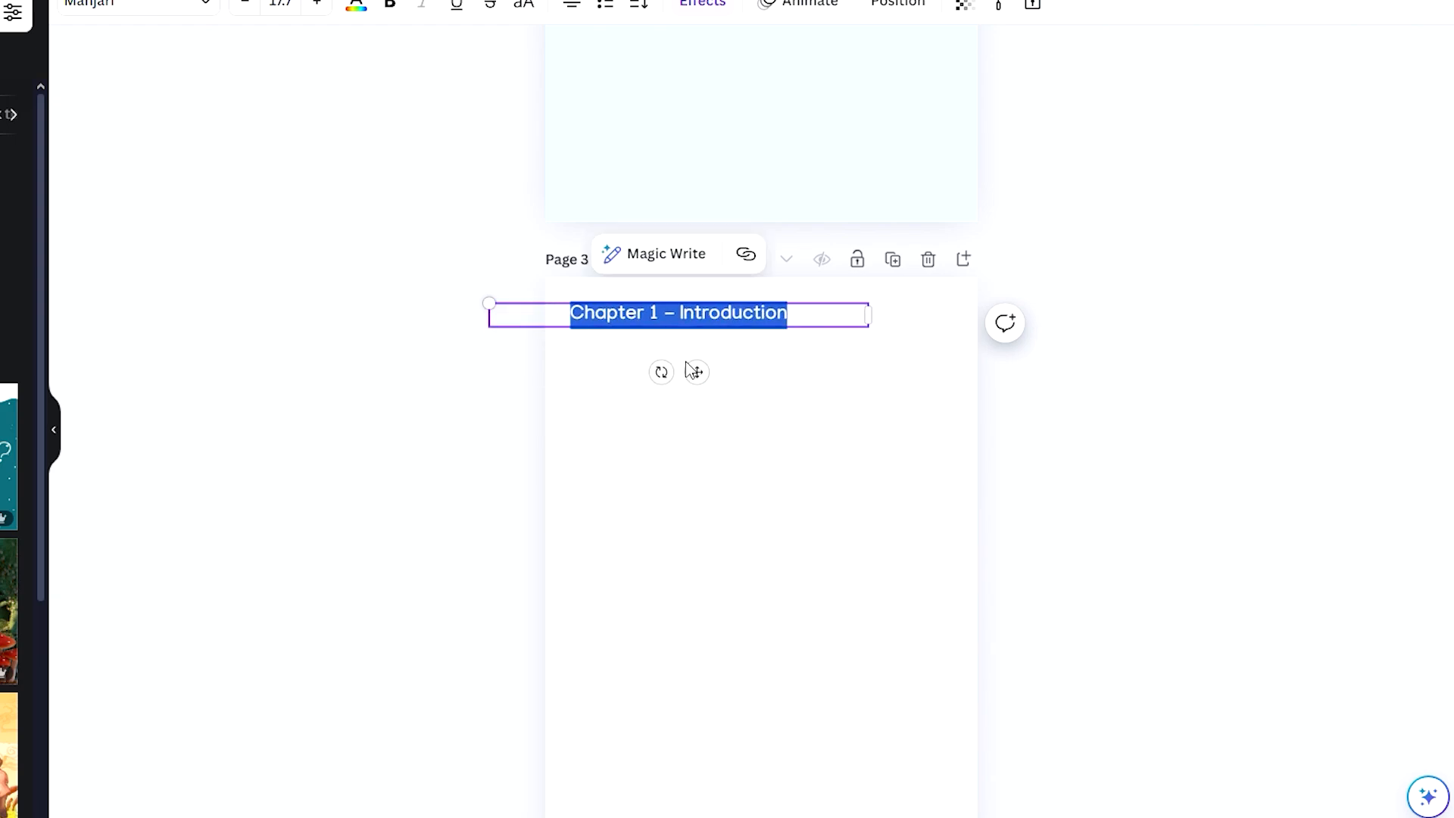
click(785, 380)
Step: Left-align the Chapter 1 heading and move it so its text starts near page 3's left margin
drag(729, 312, 762, 339)
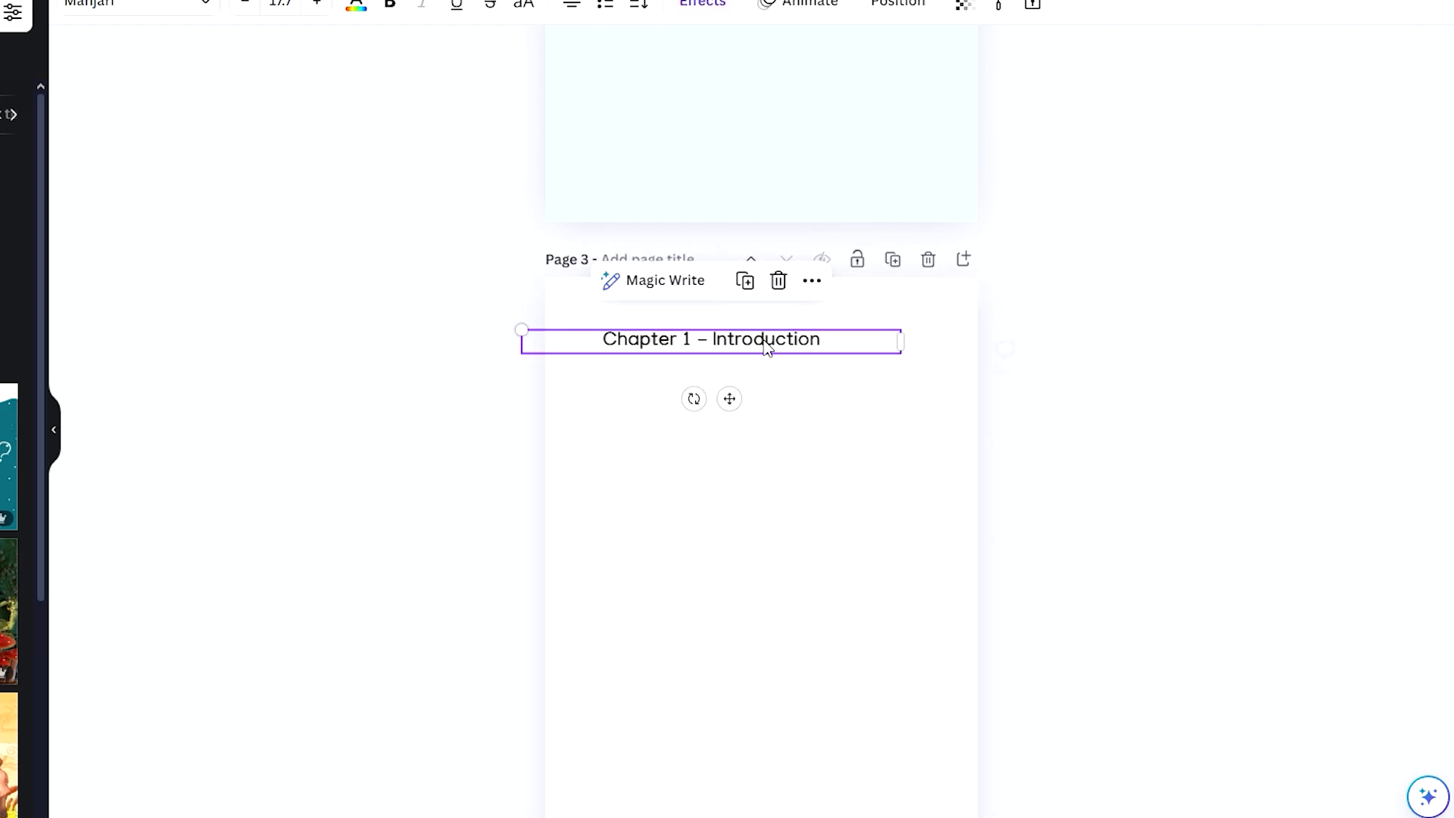
click(572, 5)
click(427, 321)
drag(613, 339, 658, 330)
click(658, 368)
click(675, 331)
click(689, 383)
scroll(1075, 371, down, 2)
scroll(1076, 371, up, 1)
scroll(1079, 373, down, 1)
click(1082, 374)
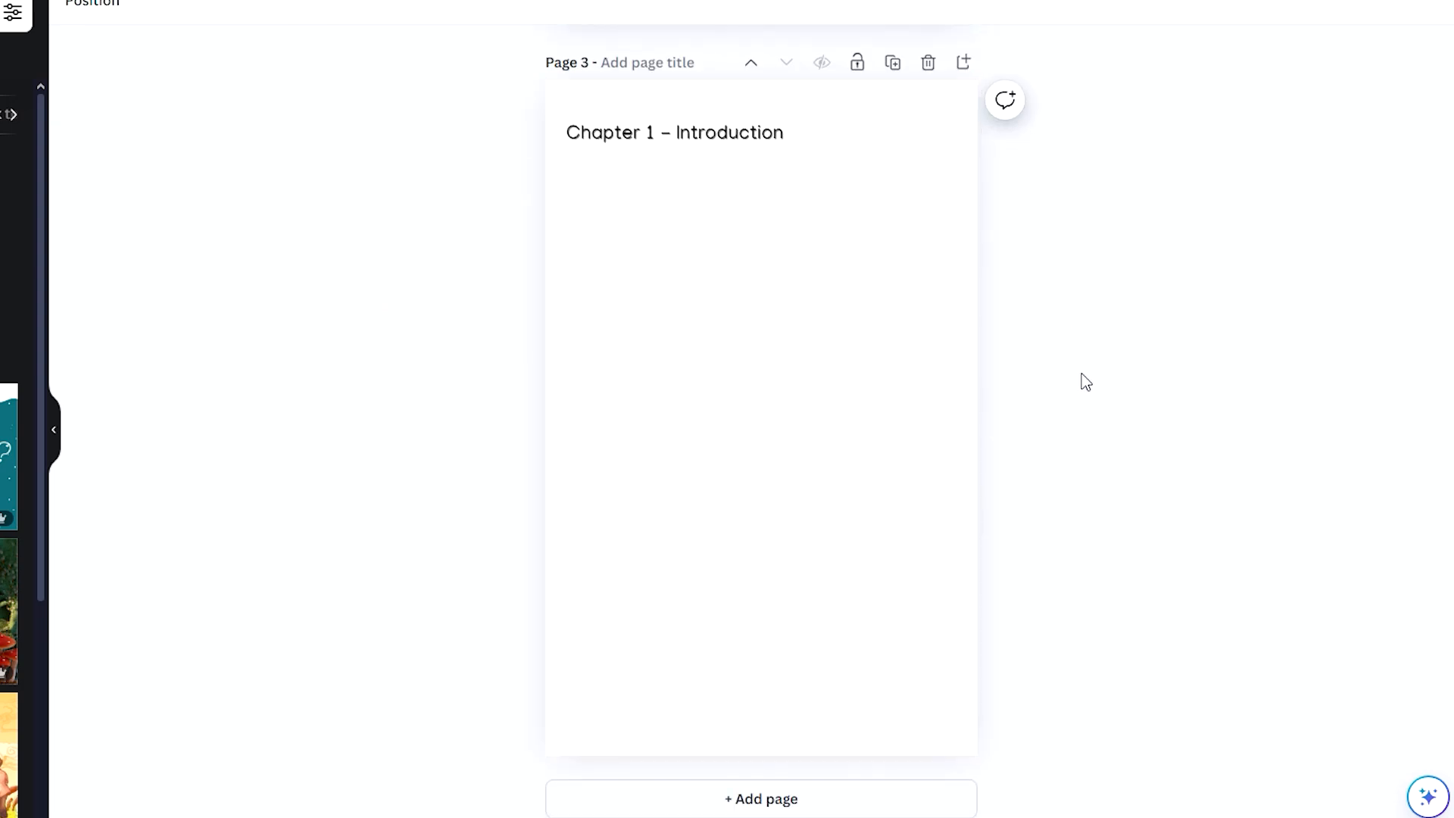
Step: Insert a table with one row and two columns below the Chapter 1 heading, sized to fit between the page margins
key(slash)
text(table)
click(1205, 468)
click(1197, 486)
drag(768, 373, 701, 189)
drag(811, 304, 942, 716)
drag(629, 709, 629, 346)
click(512, 194)
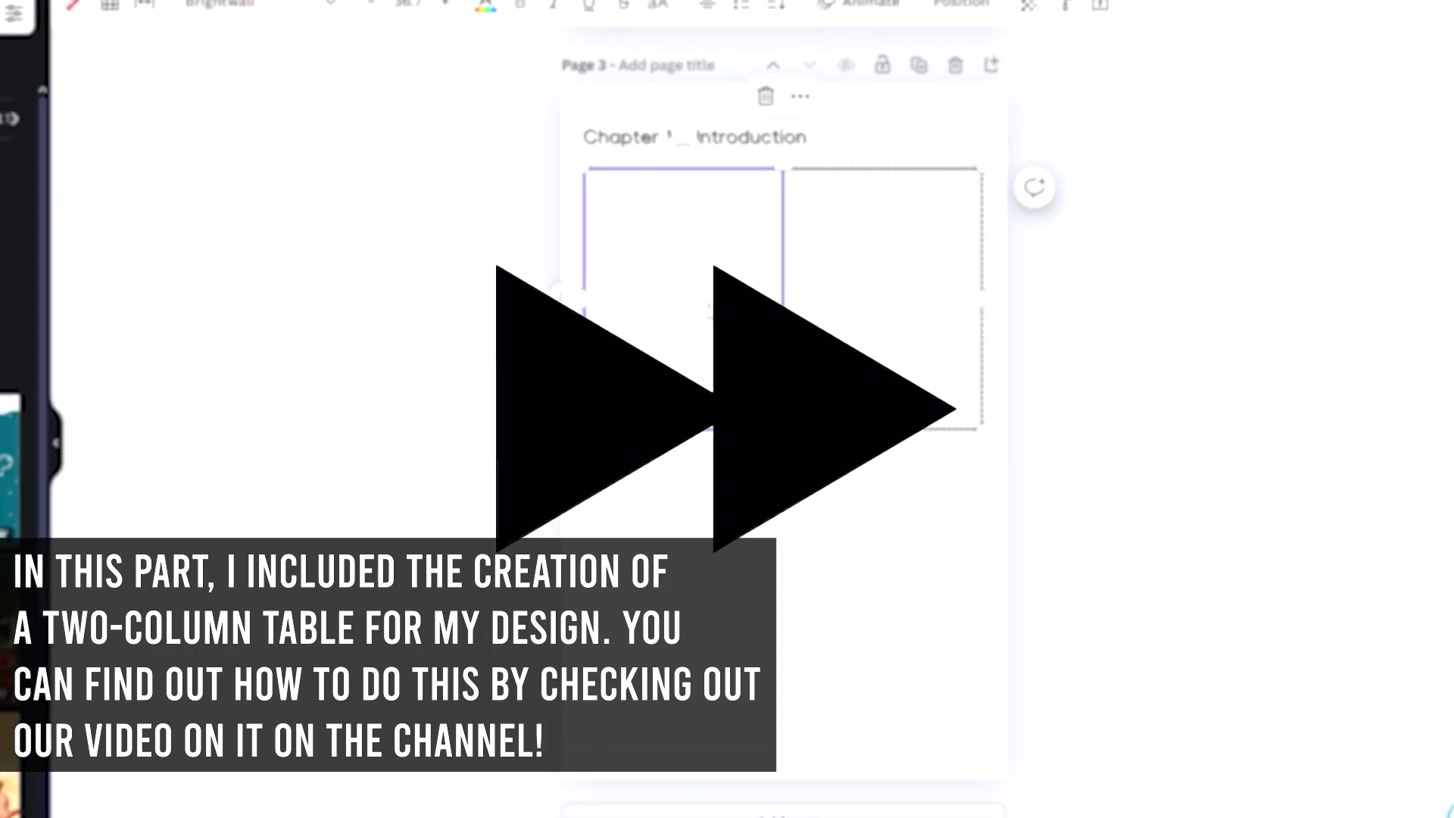
Step: Switch to the story document in Google Docs and copy the opening dialogue lines of Story #1 - Poem
click(112, 60)
click(366, 229)
key(Escape)
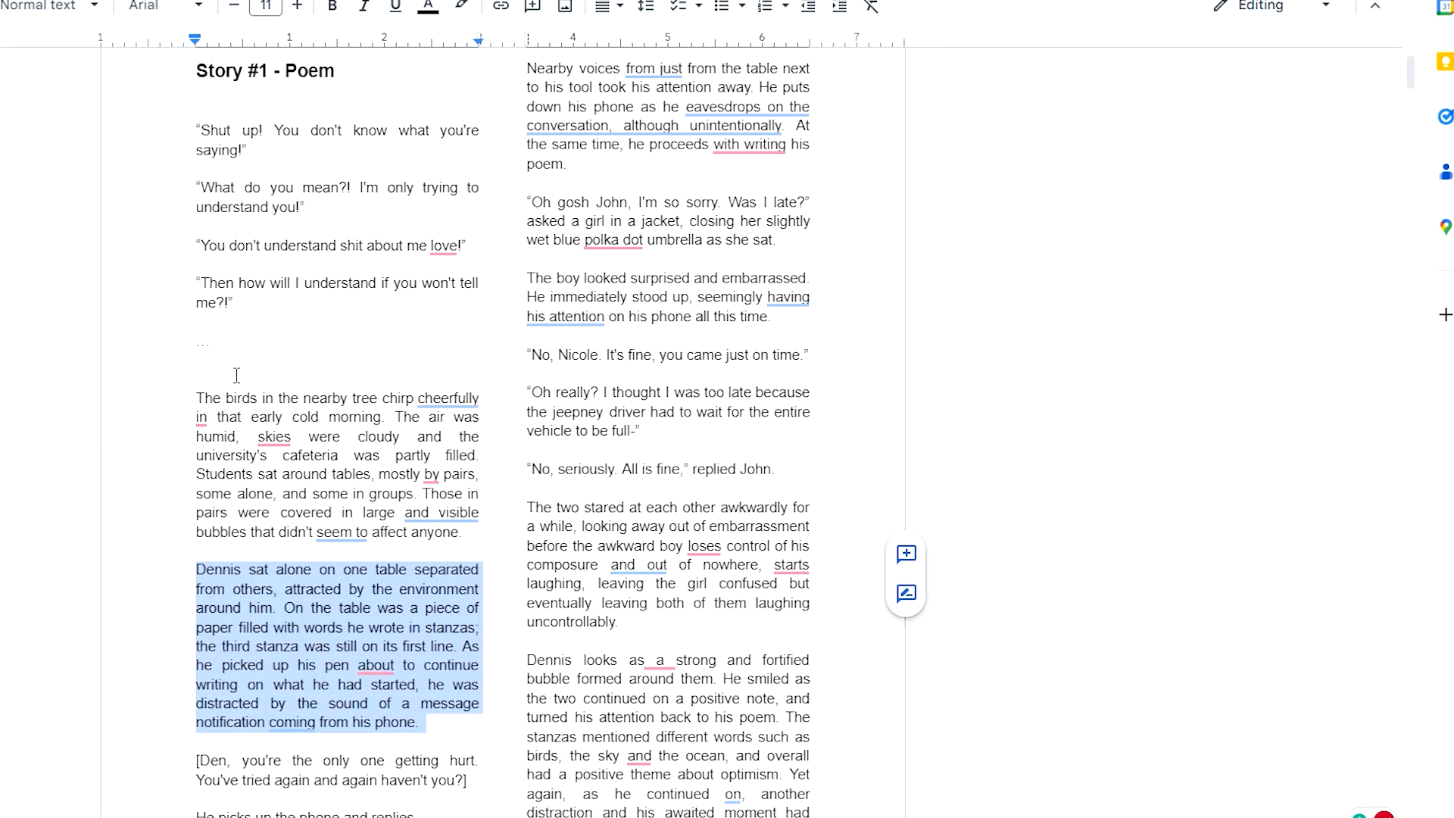
drag(191, 397, 319, 417)
drag(429, 473, 485, 541)
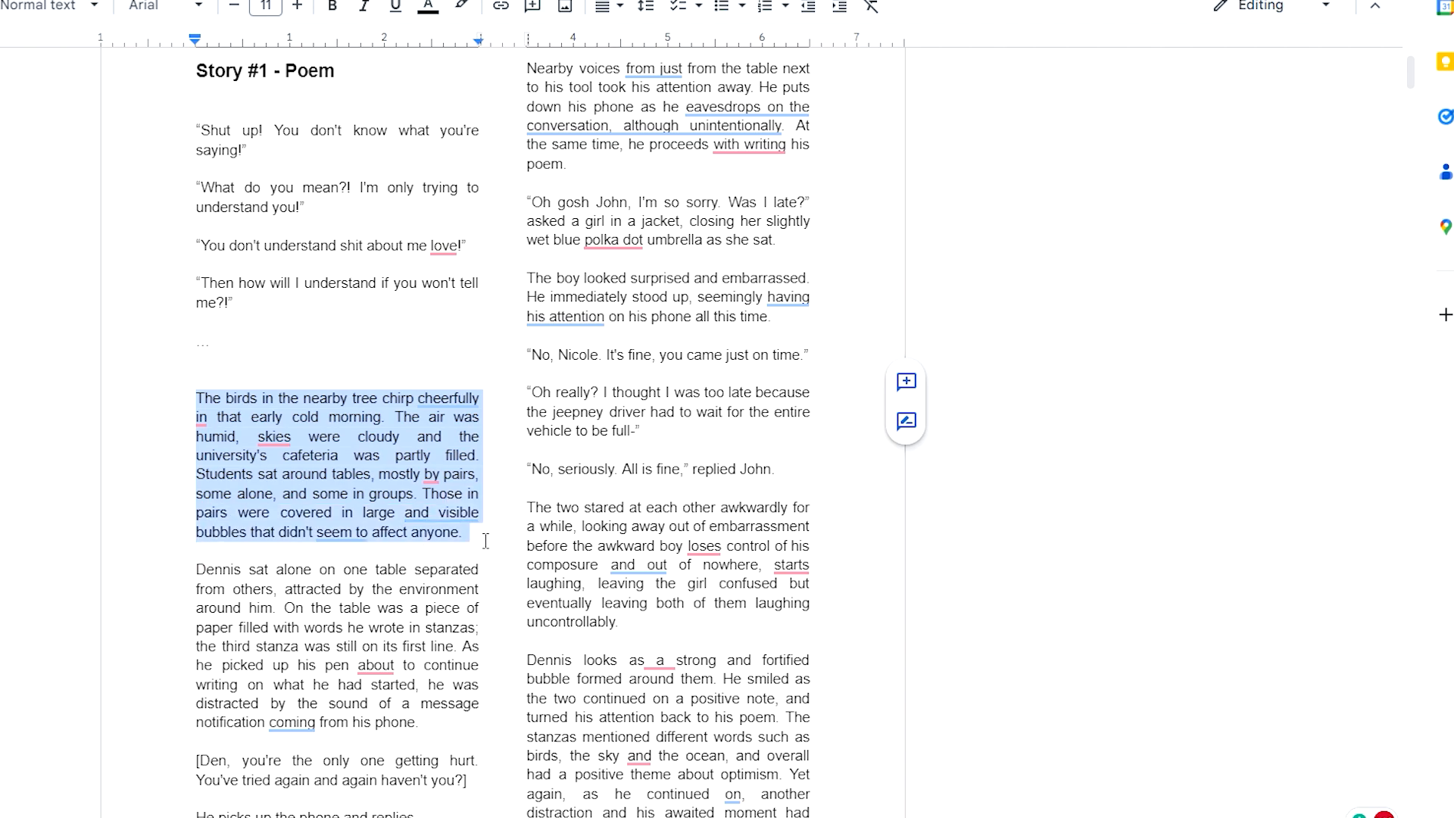
click(213, 165)
drag(188, 129, 310, 303)
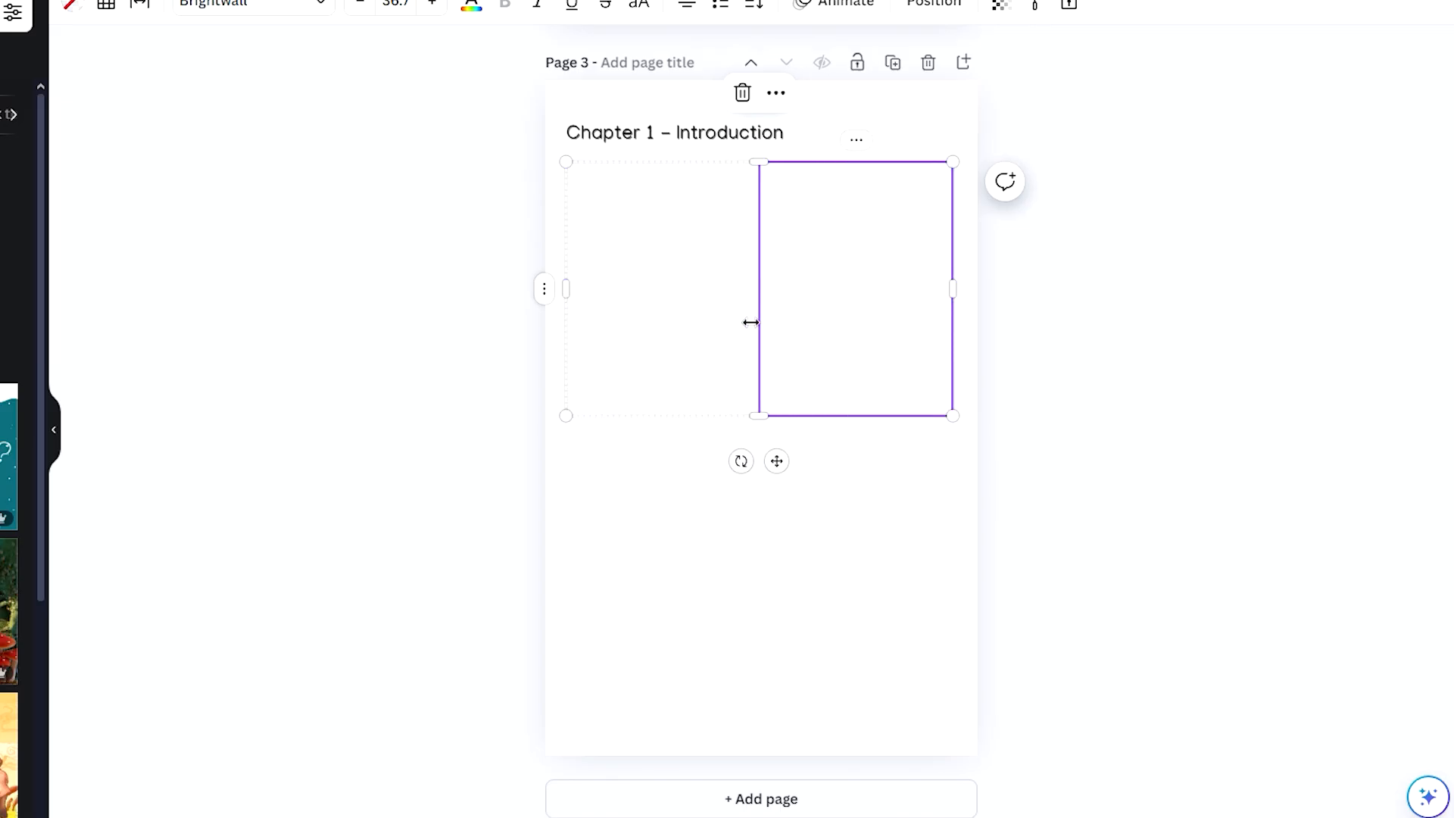
Step: Back in Canva, paste the dialogue into the table's left column and format it in Manjari at a smaller size
double_click(663, 318)
key(ctrl+v)
key(ctrl+a)
click(250, 5)
click(369, 6)
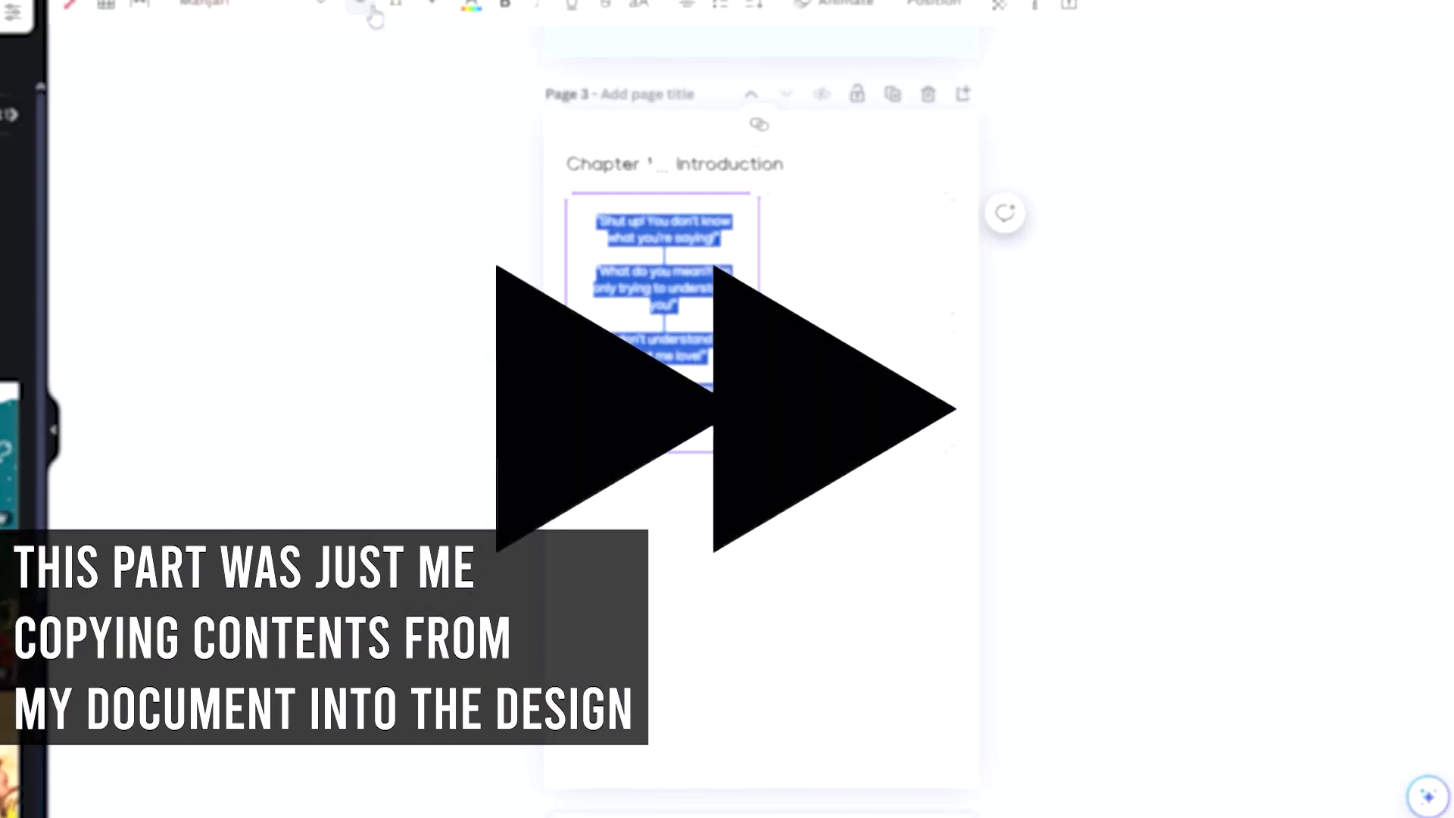
key(Escape)
Step: Add a blank fourth page to the ebook
scroll(939, 488, down, 10)
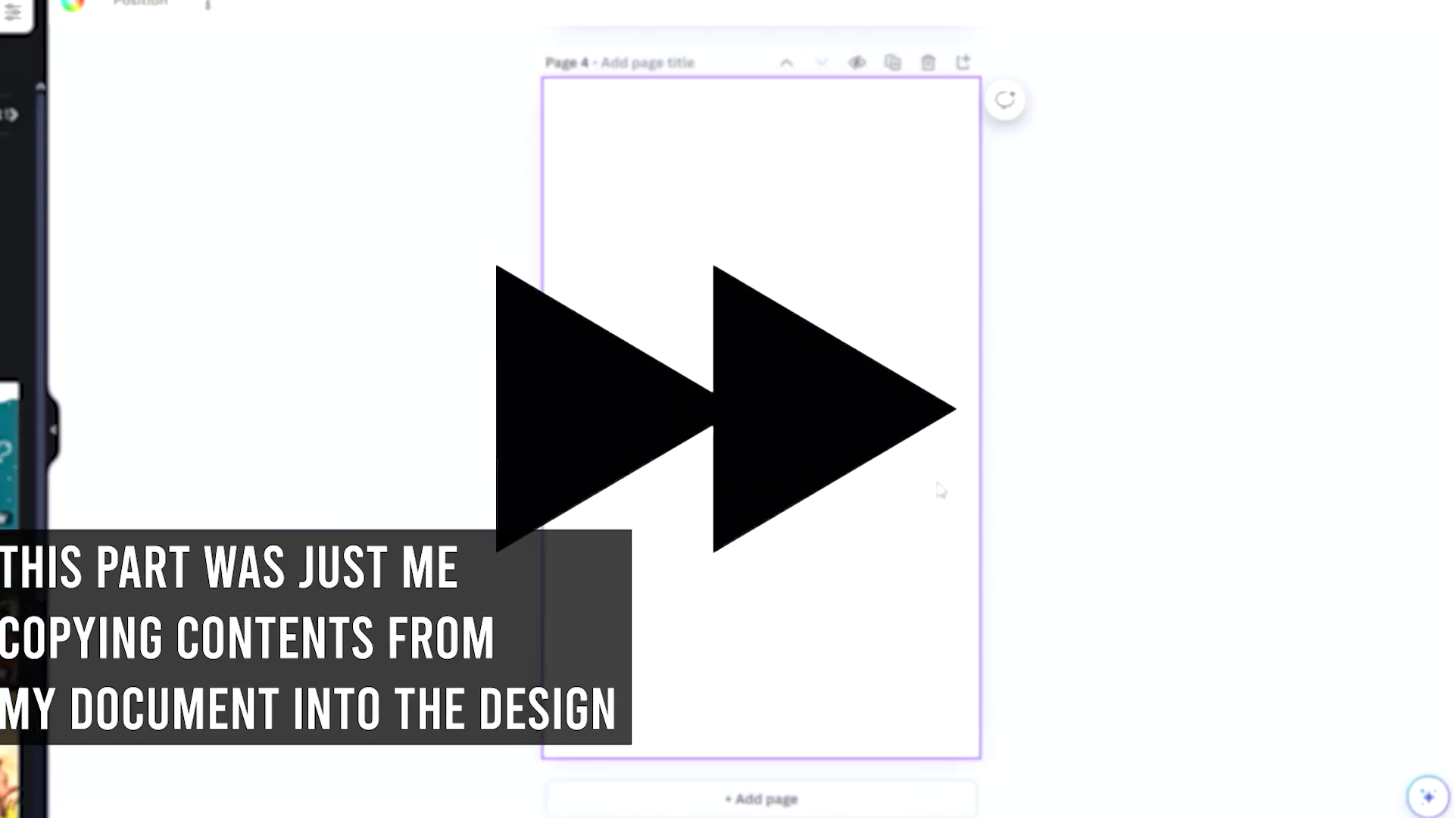
scroll(940, 491, up, 10)
scroll(941, 491, down, 10)
Step: Download the ebook design as a PDF Print file, saving it in the Documents folder within Downloads
click(1258, 194)
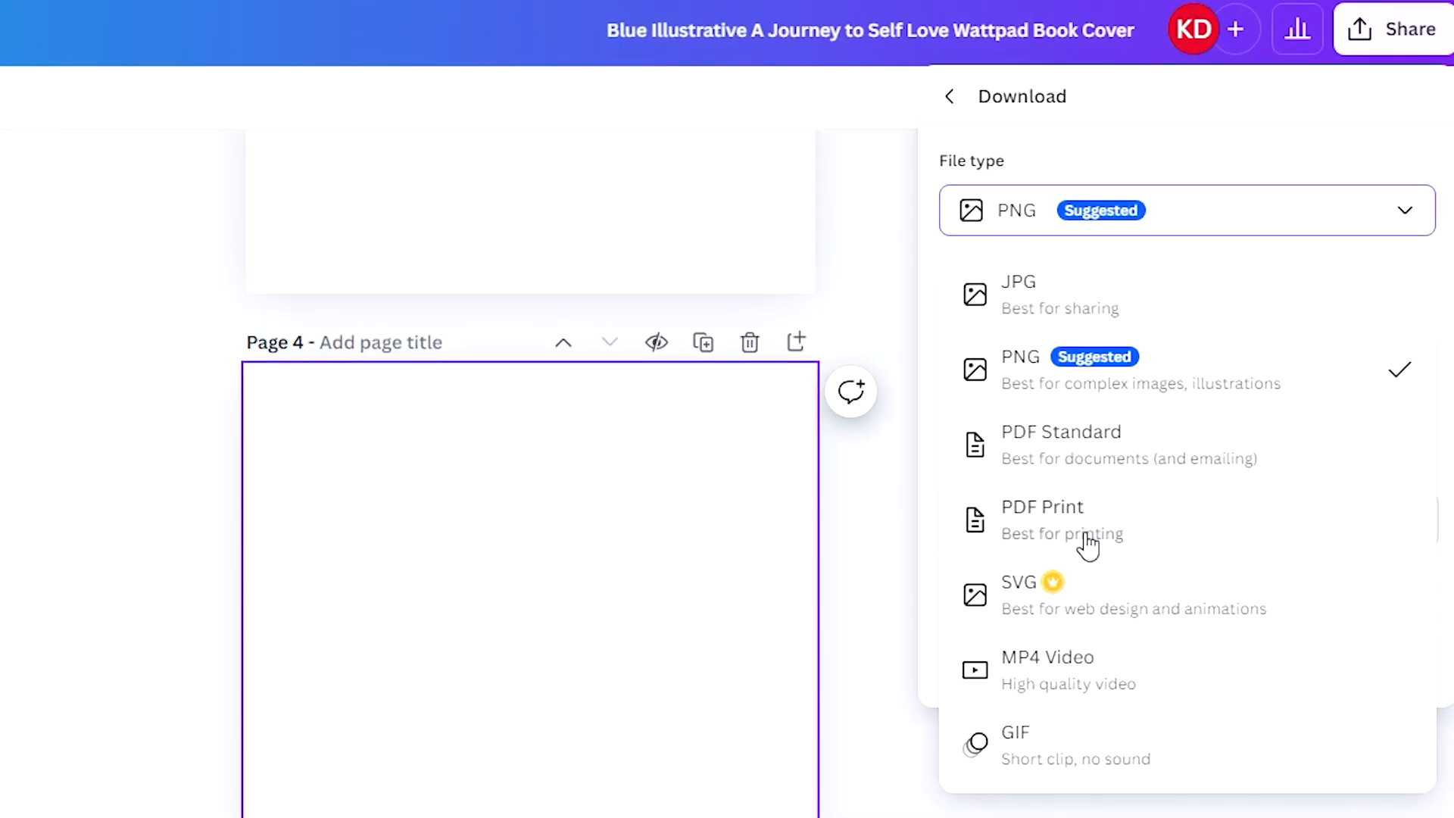
click(1089, 544)
click(1058, 212)
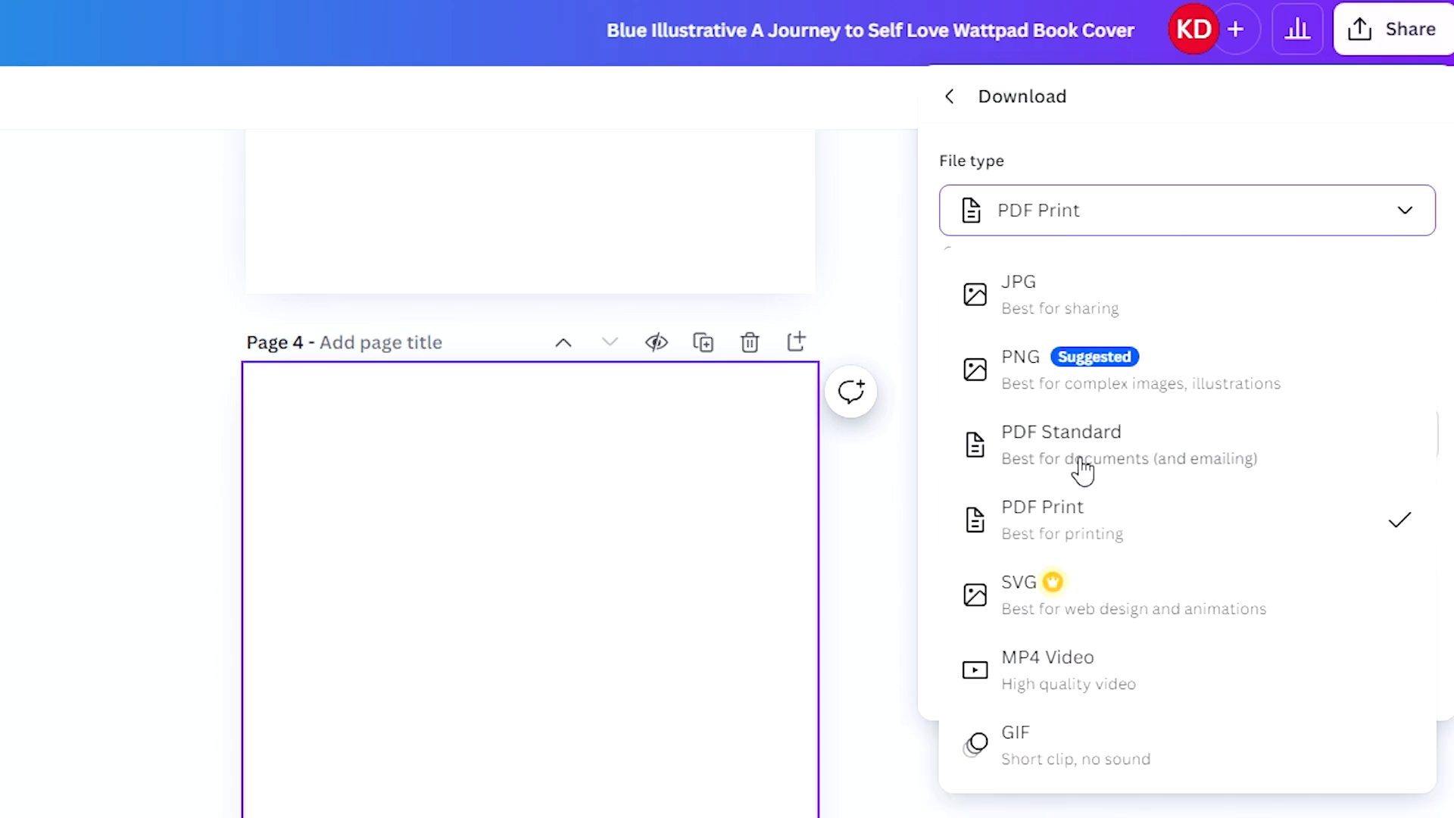
click(1081, 457)
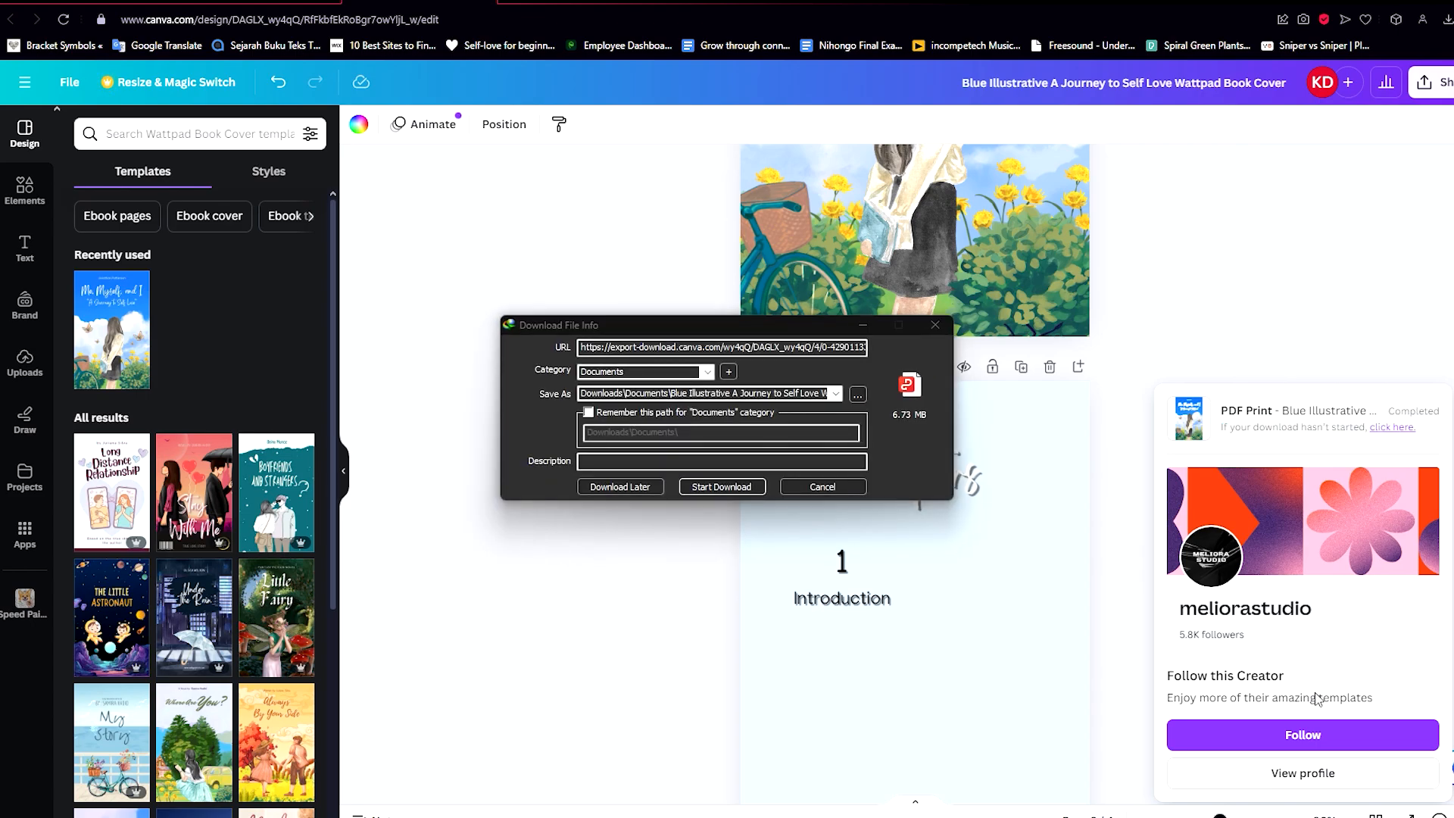
click(712, 489)
scroll(641, 489, up, 5)
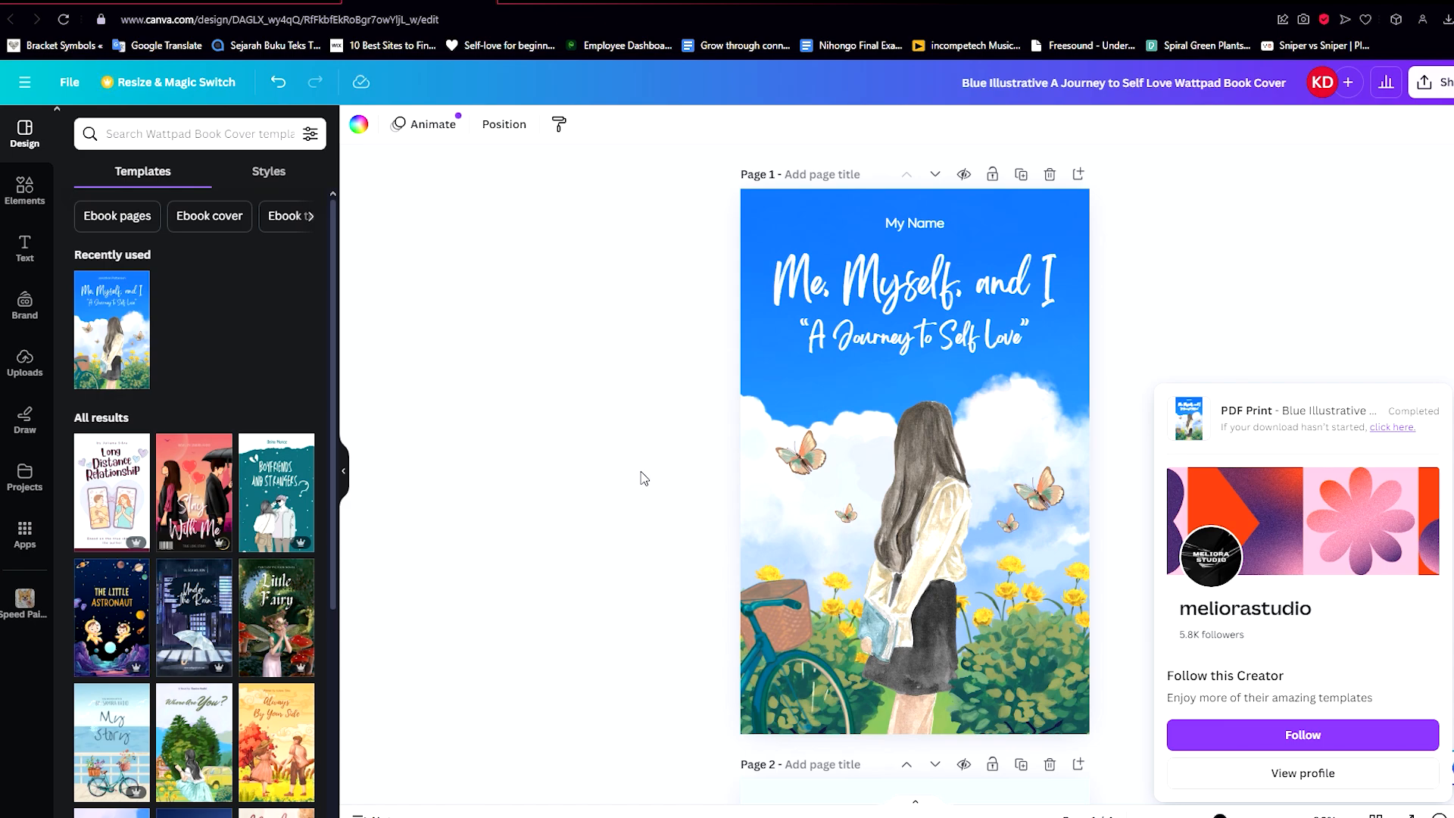
Step: Search the web for "pdf to epub converter" in a new browser tab and open CloudConvert's PDF to EPUB Converter
click(670, 2)
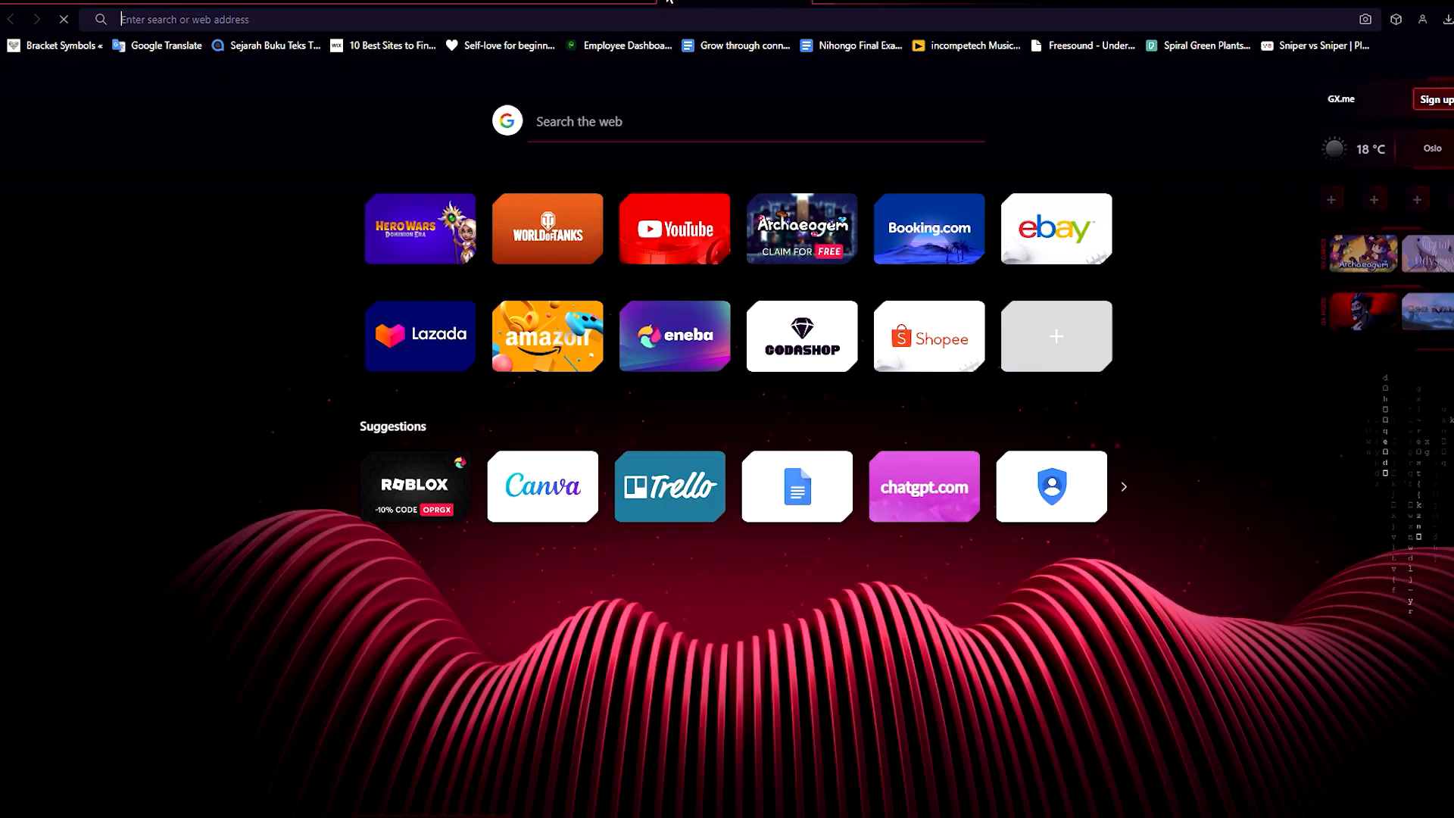
text(pdf to epub)
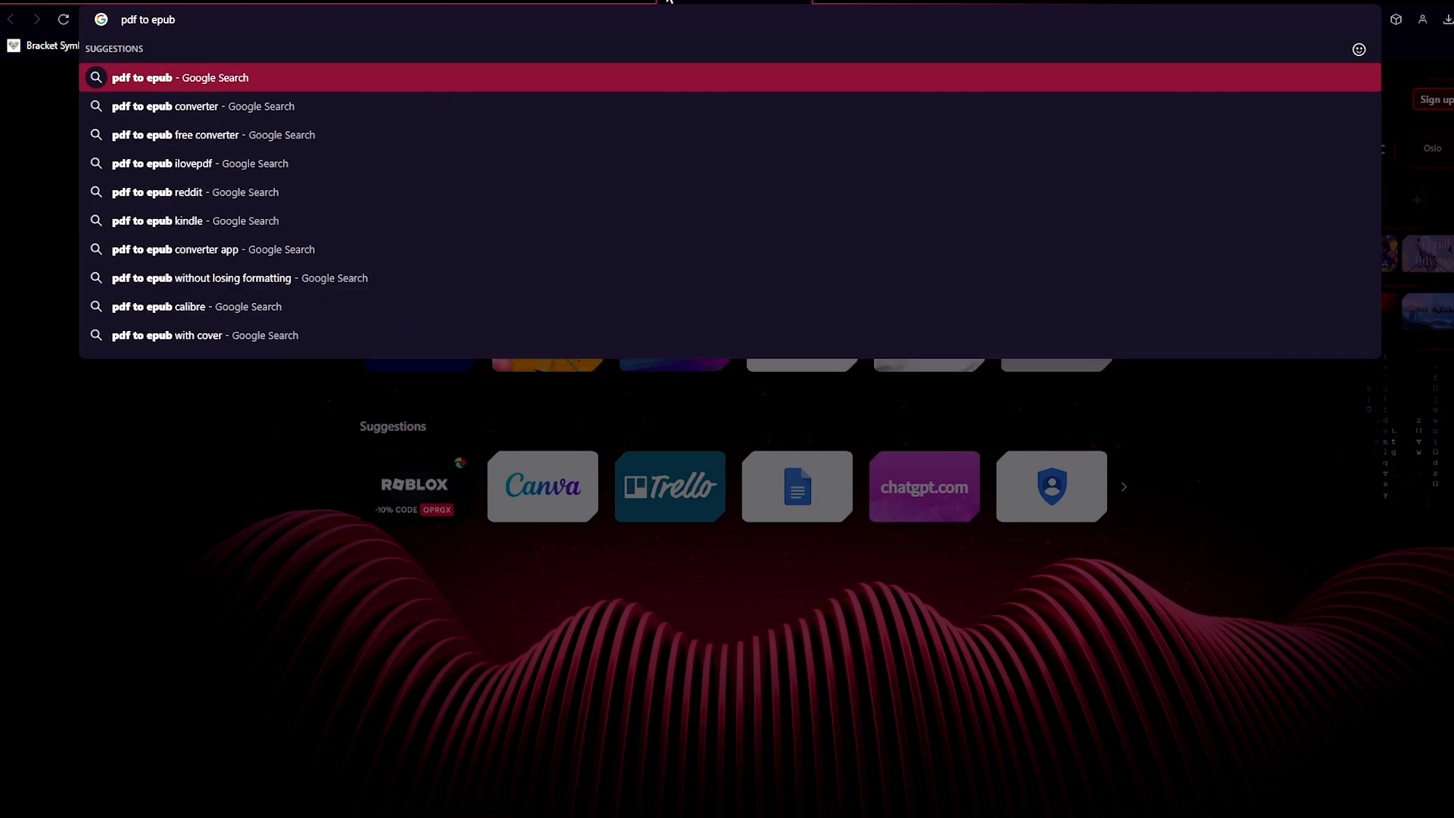
key(Down)
key(Return)
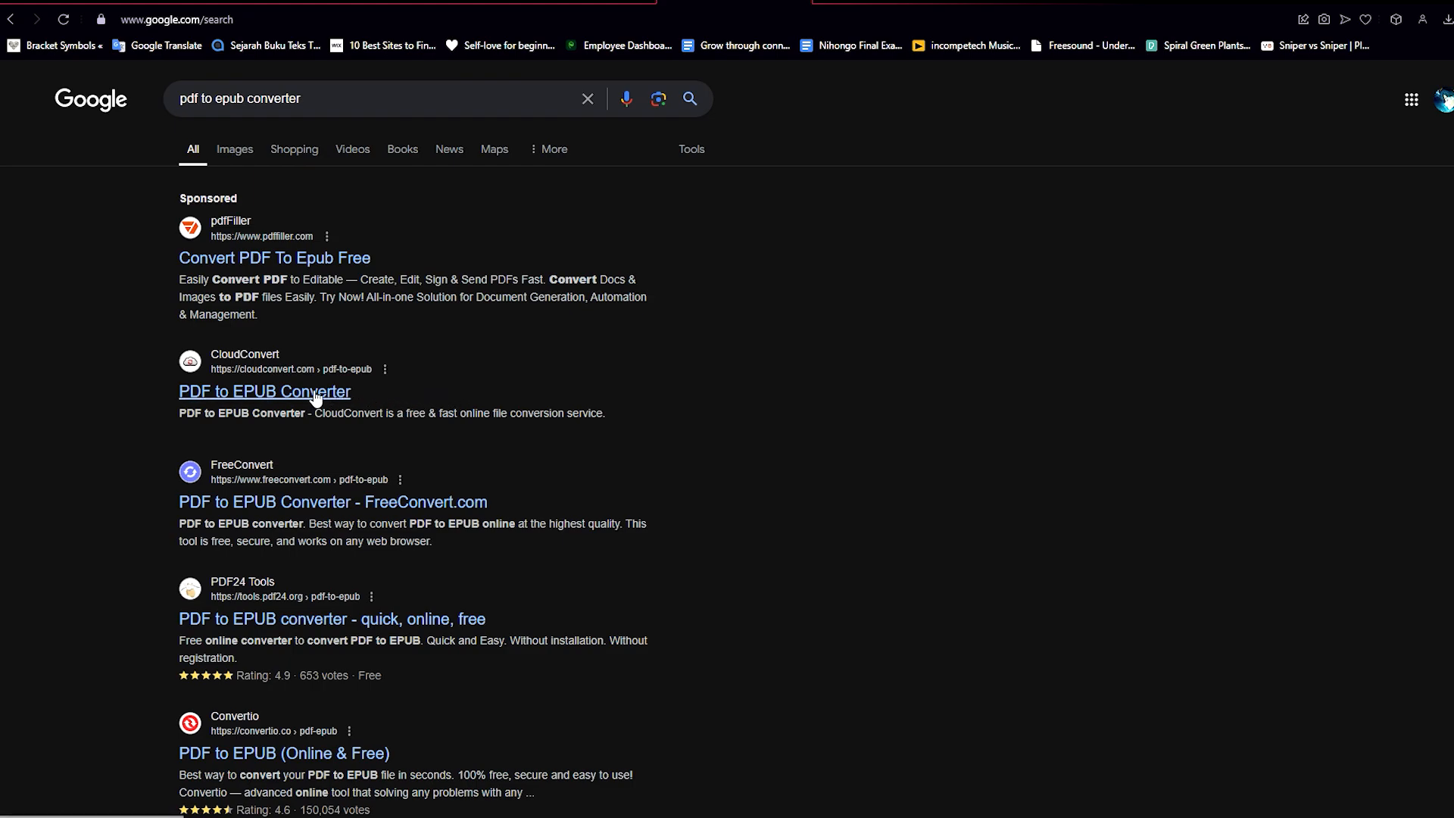
click(315, 477)
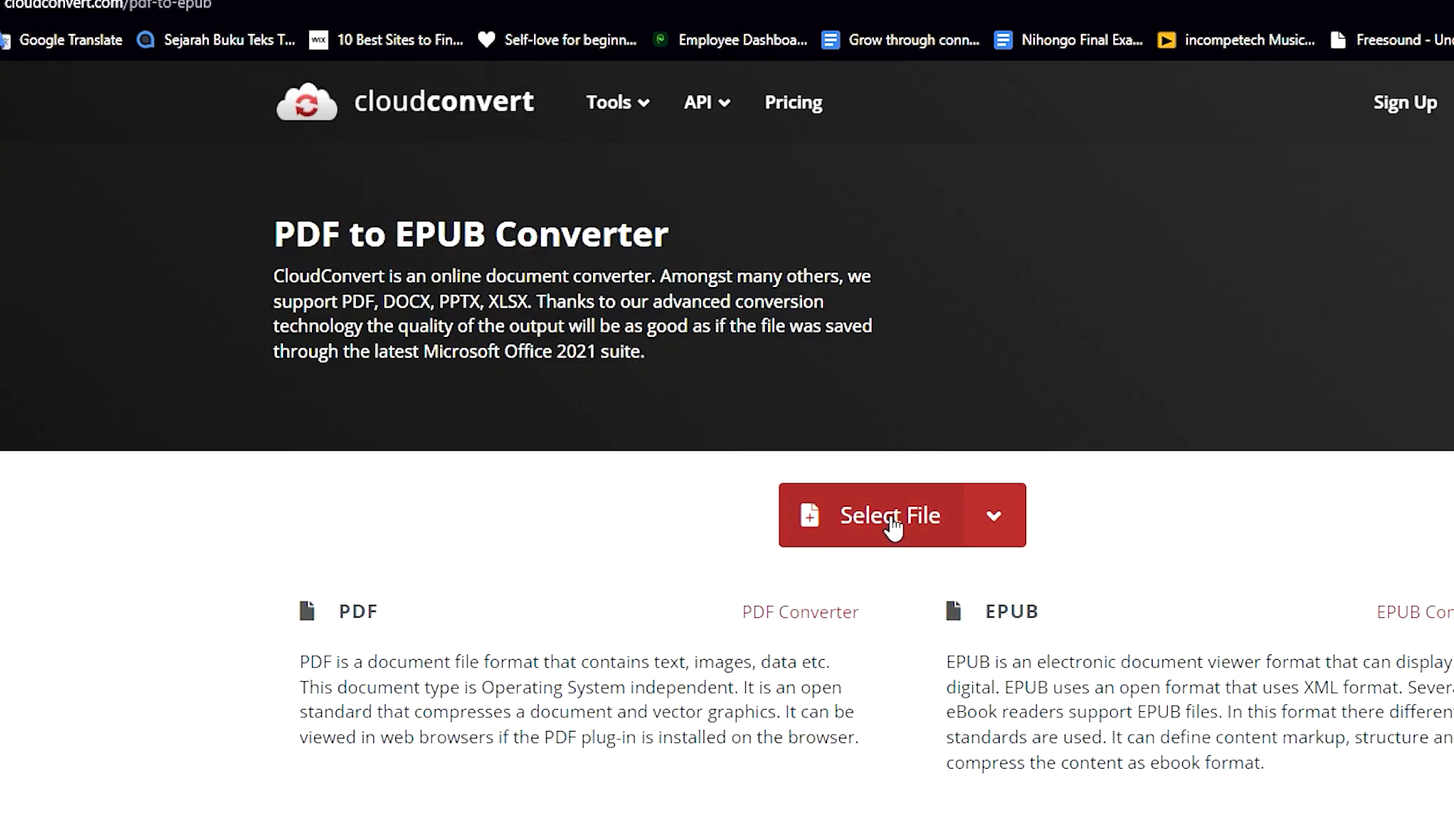
Step: Add the ebook PDF "Blue Illustrative A Journey to Self Love" from the Downloads folder and convert it to EPUB
click(893, 523)
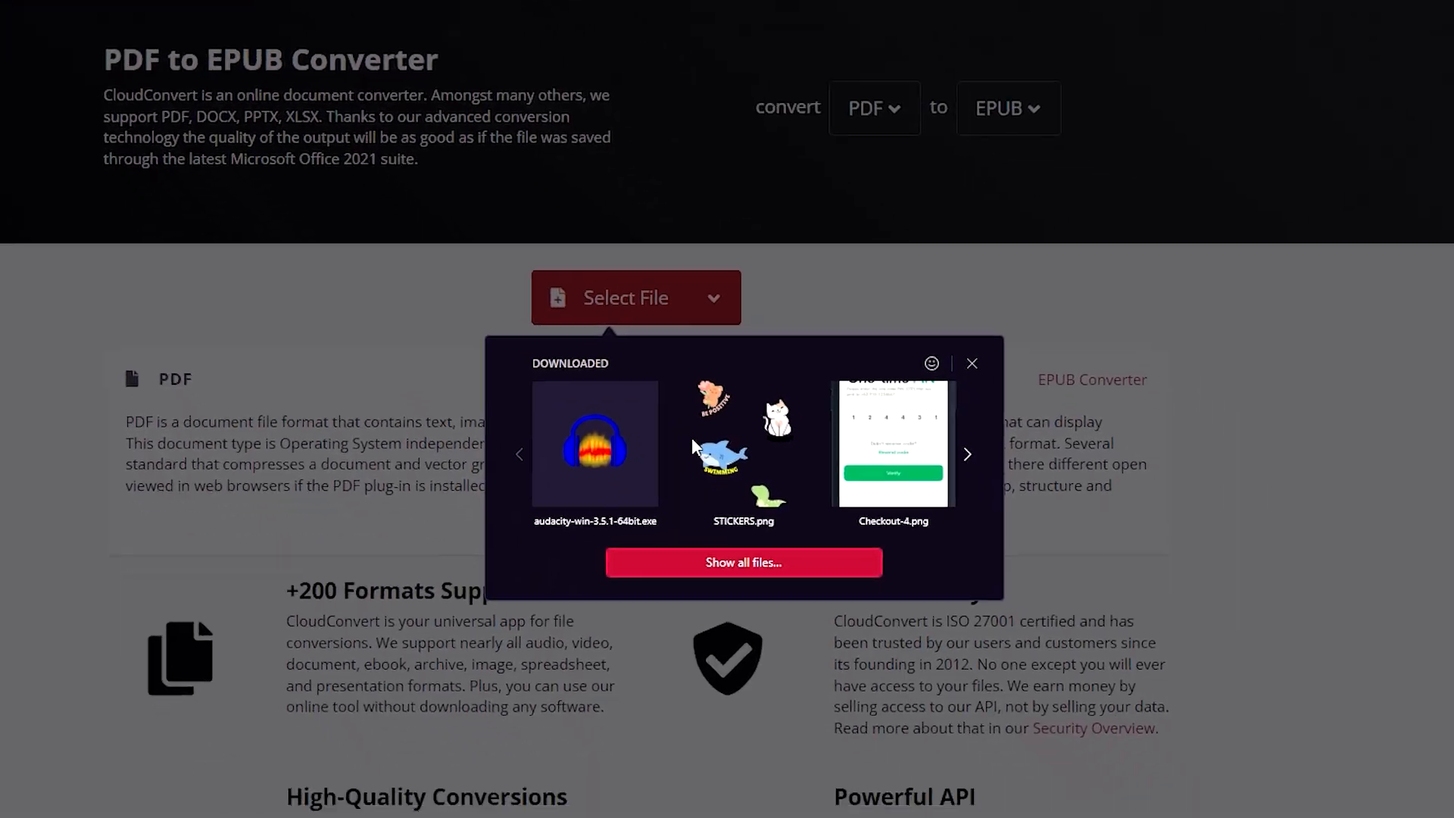
click(964, 814)
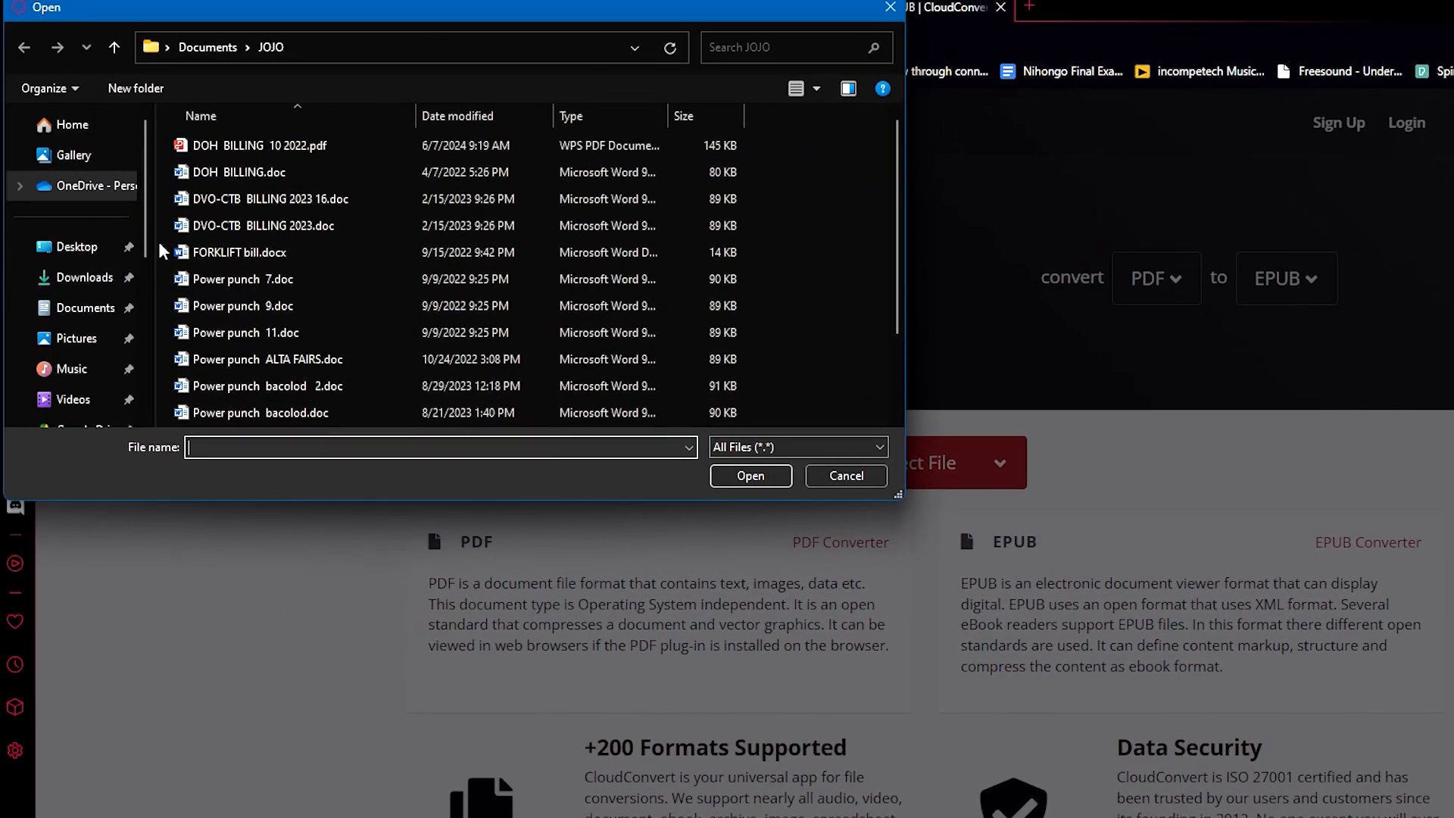
click(84, 277)
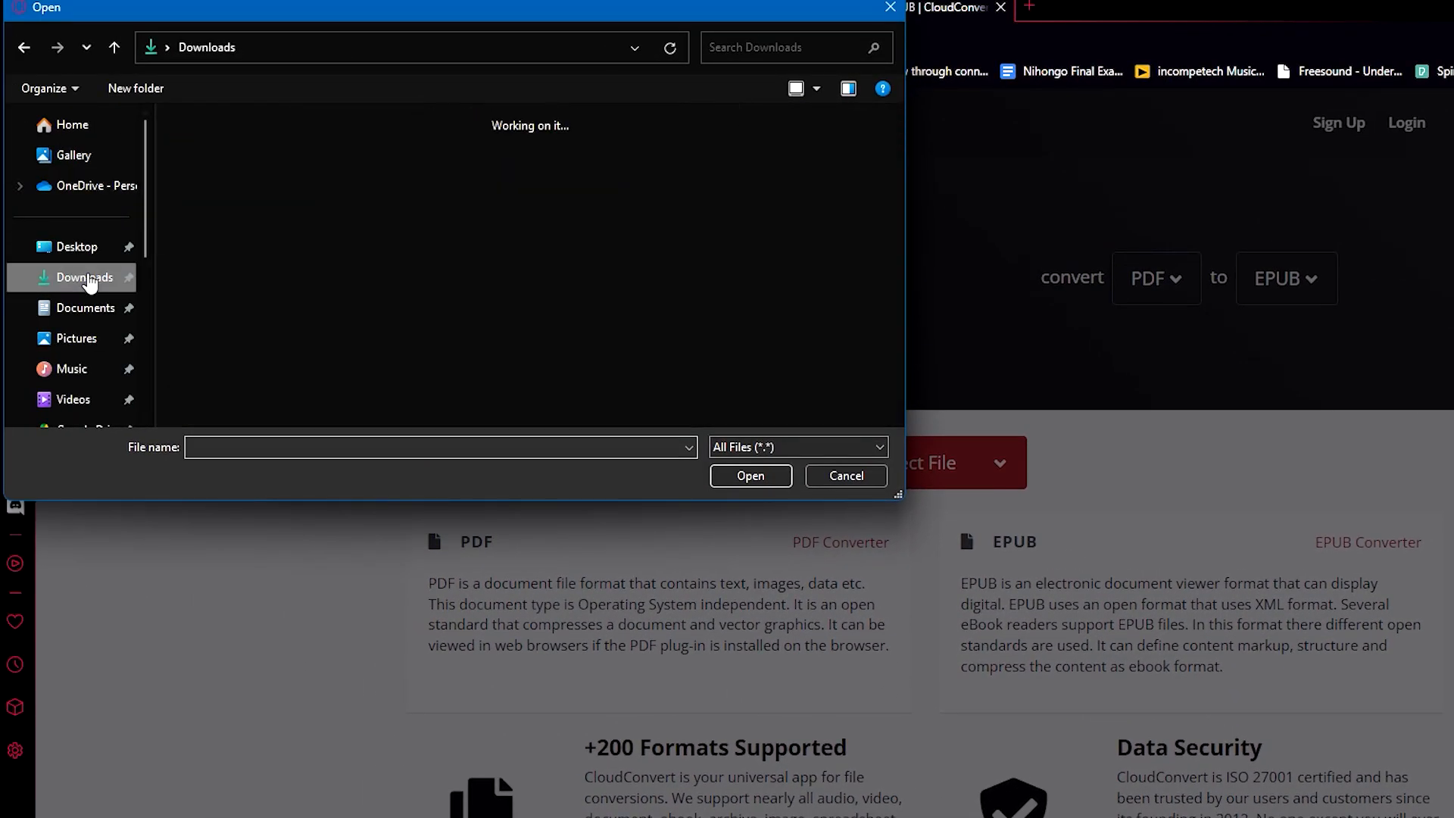
double_click(206, 199)
click(220, 174)
double_click(221, 175)
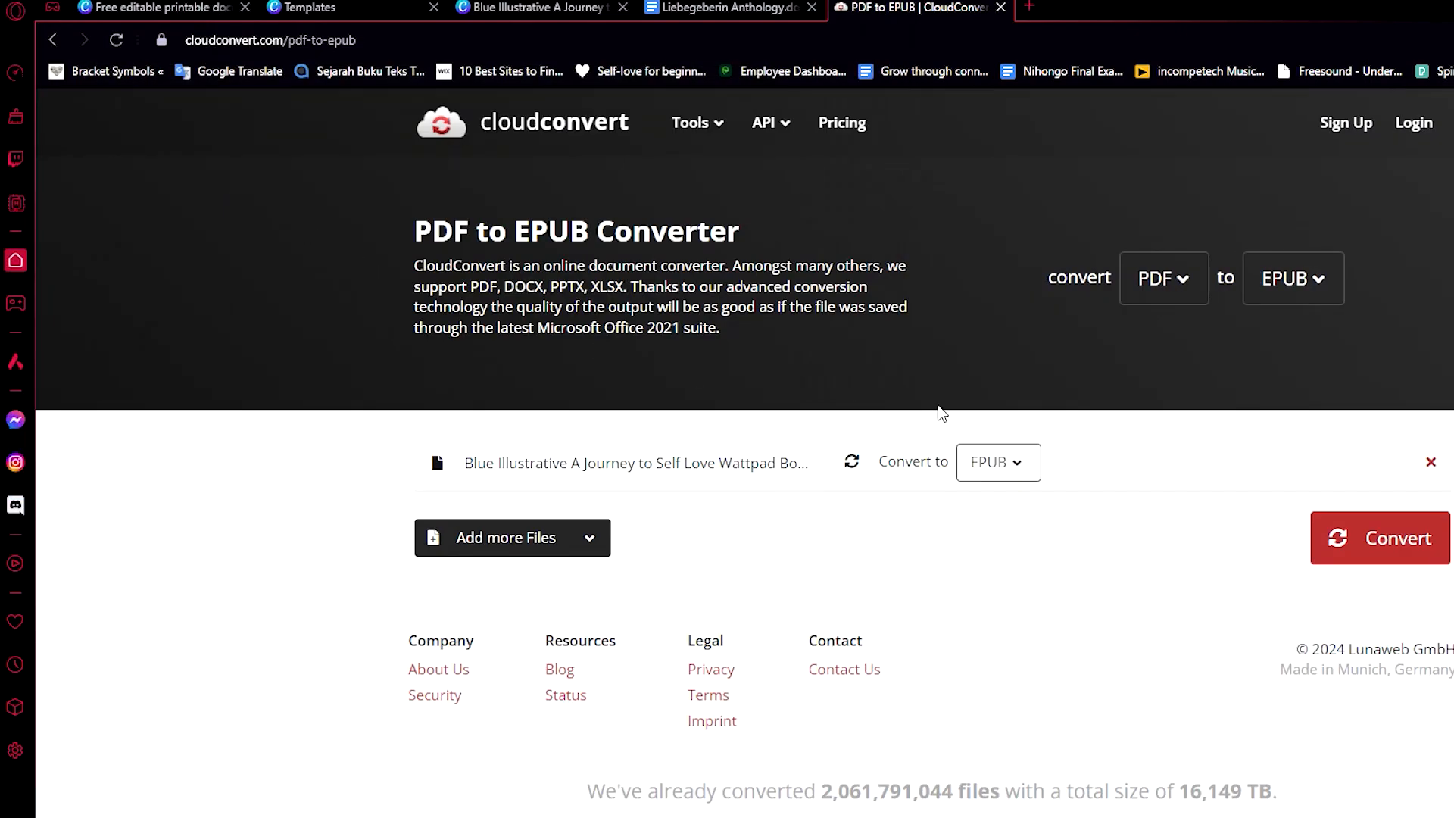
click(1356, 540)
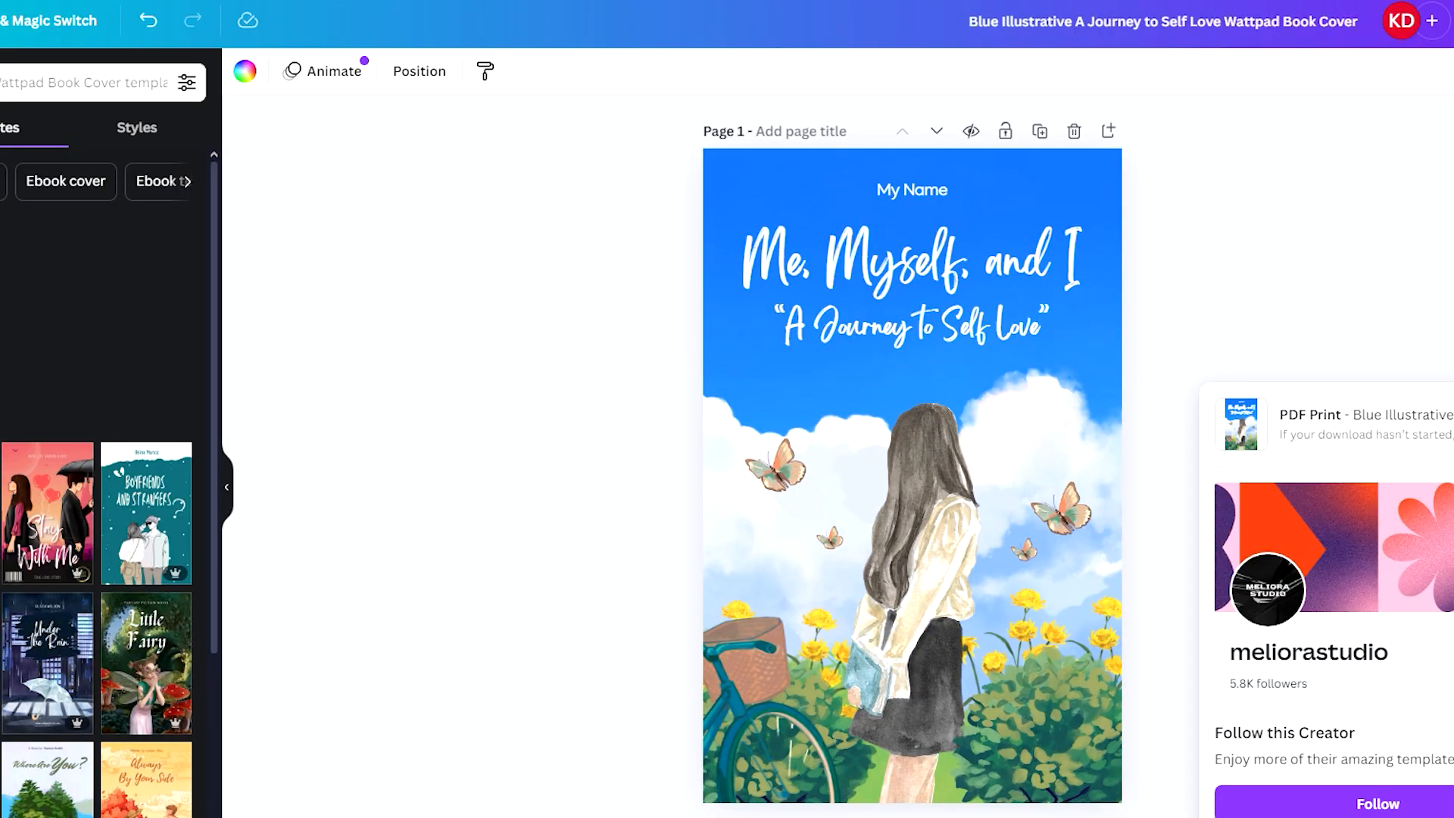
click(1428, 314)
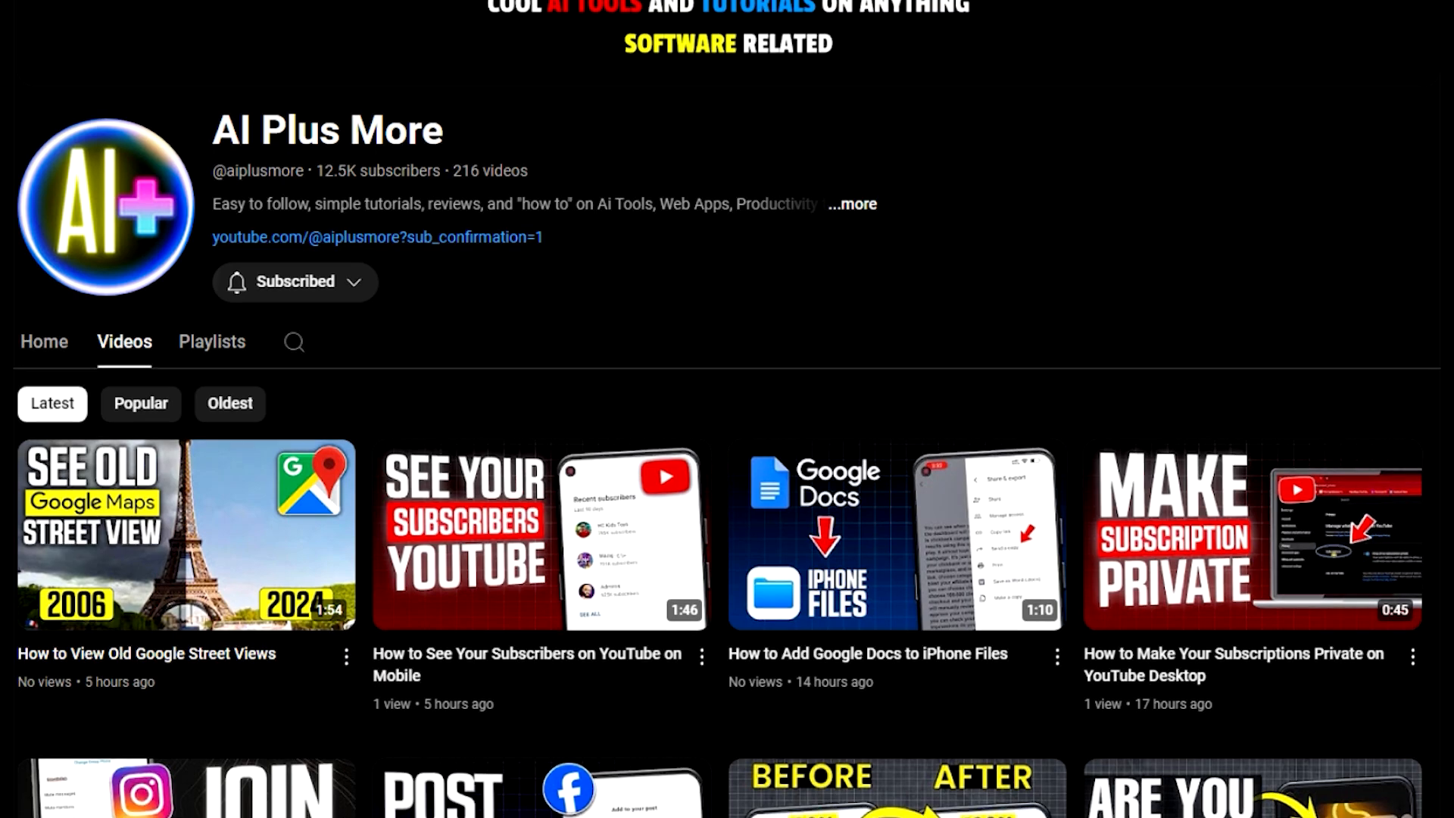
scroll(727, 409, down, 5)
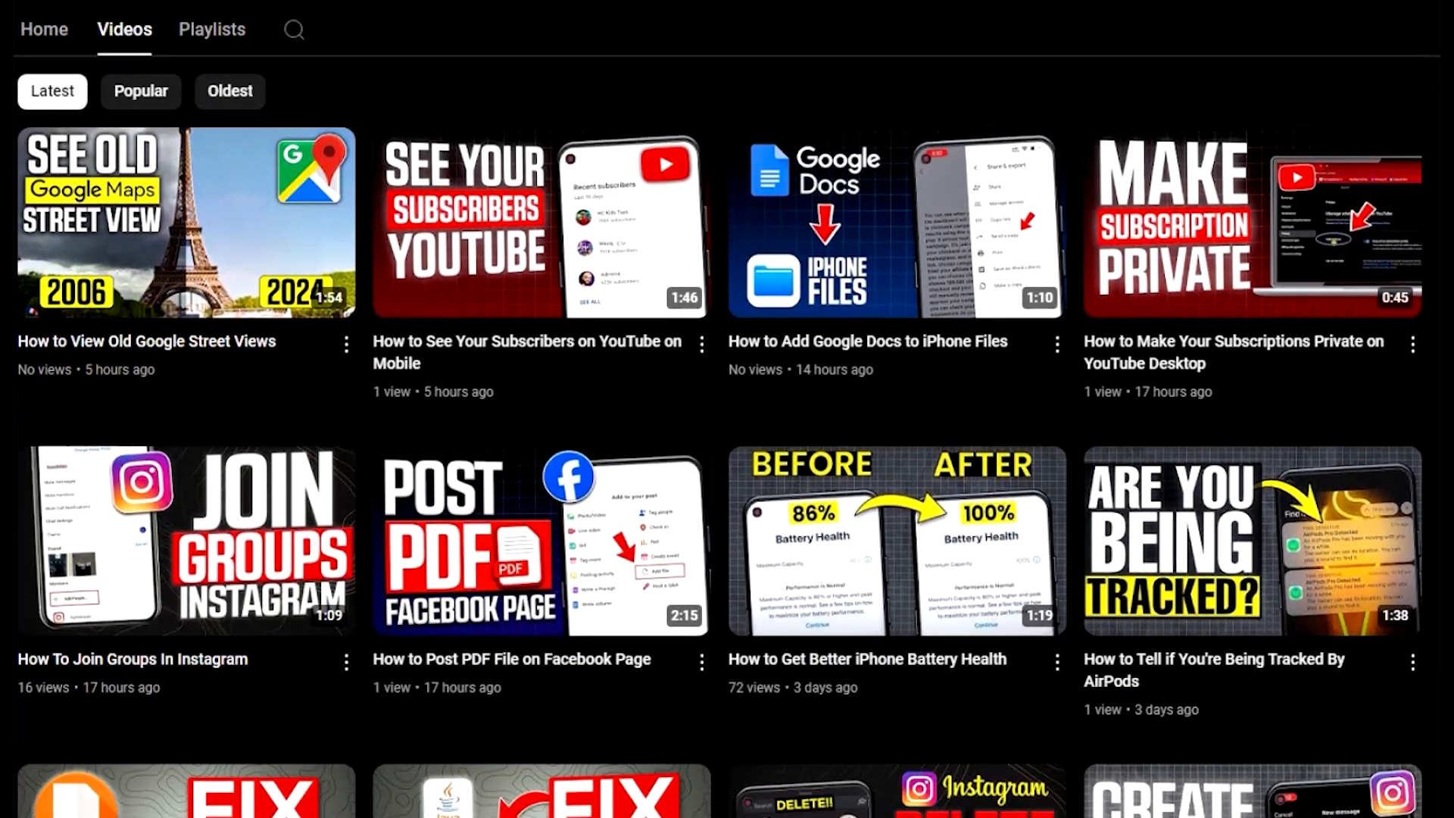
scroll(727, 409, down, 2)
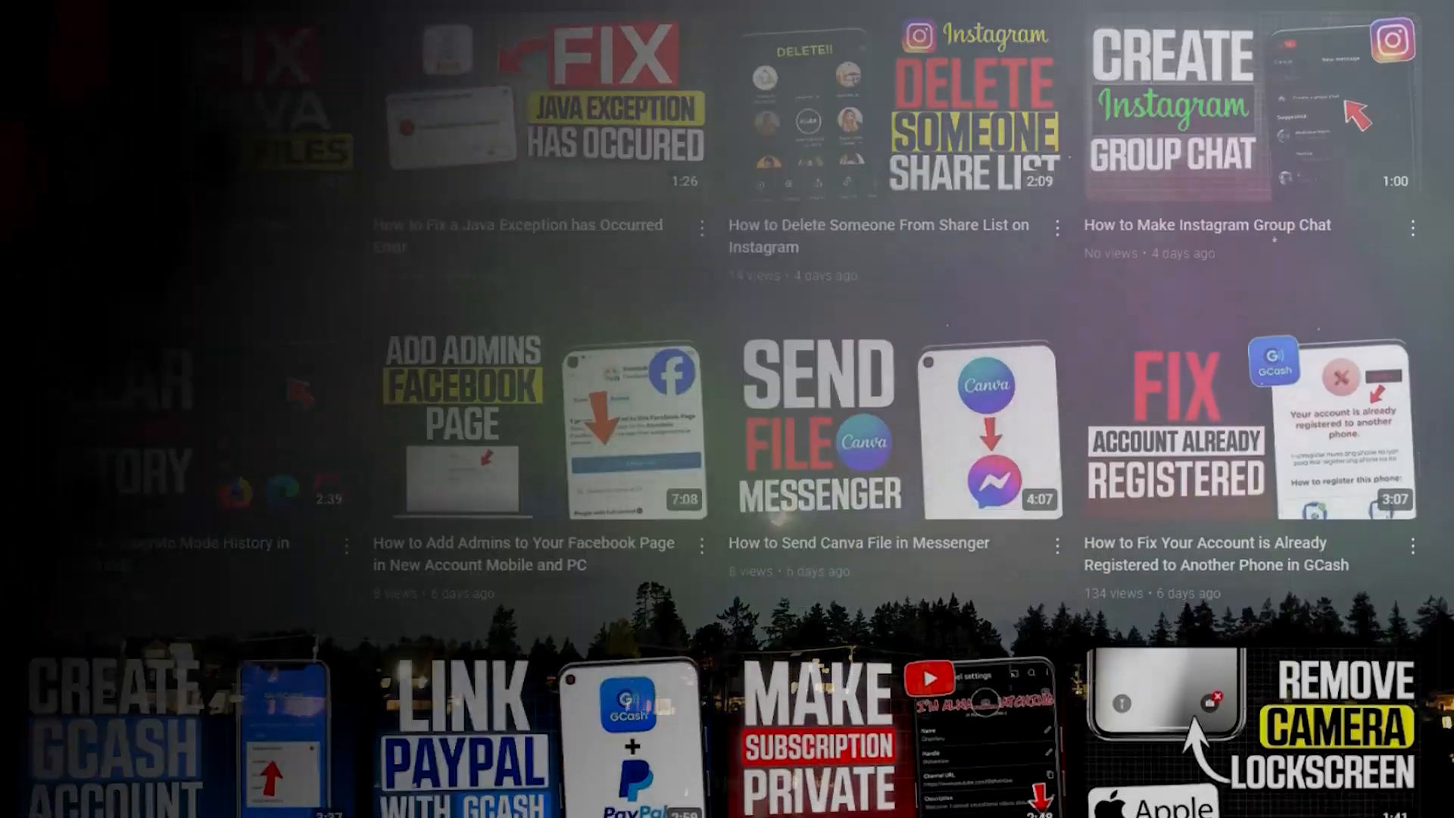
scroll(727, 409, down, 2)
scroll(728, 409, down, 3)
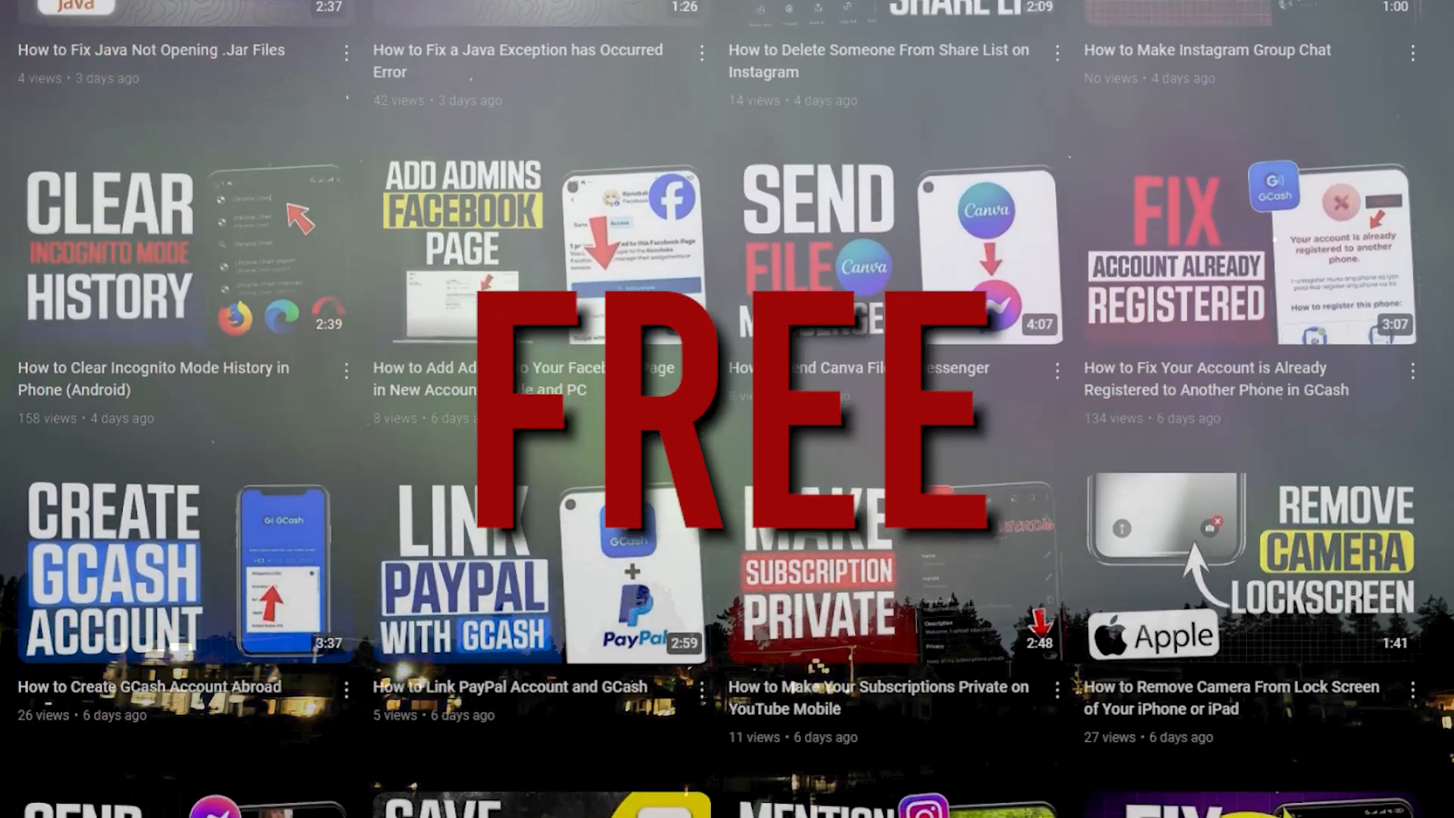